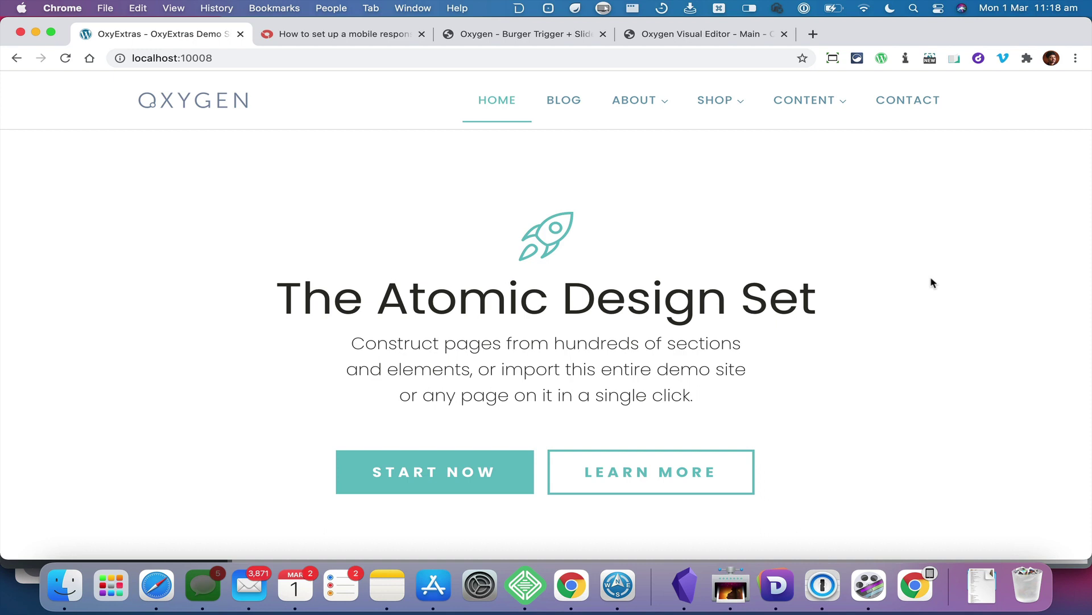
Step: Switch to the 'Oxygen - Burger Trigger' demo tab and preview its About, Shop and Content dropdowns
key("super+3")
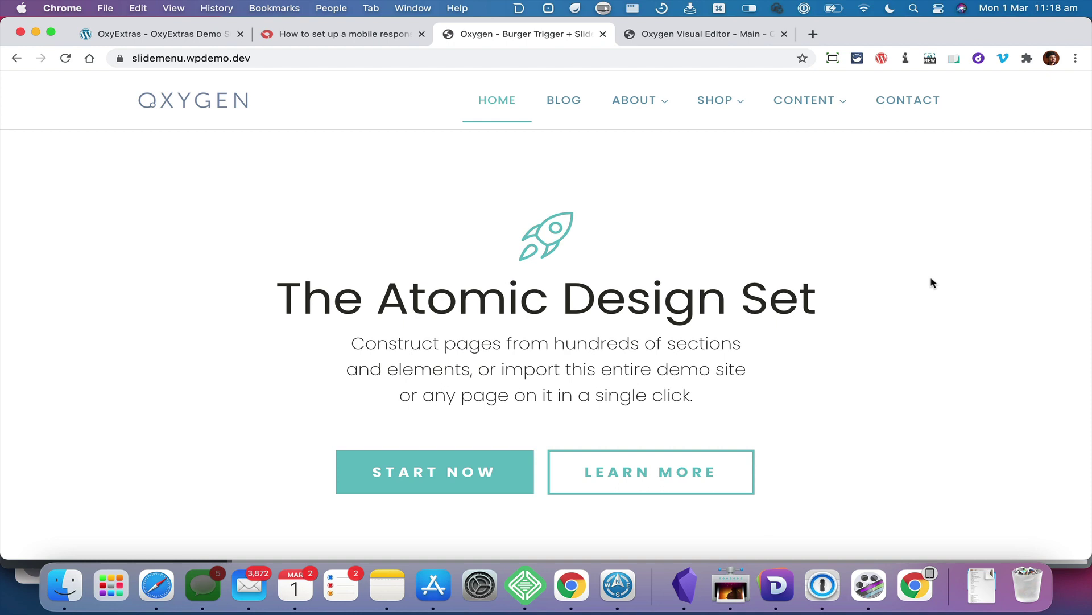
mouse_move(657, 95)
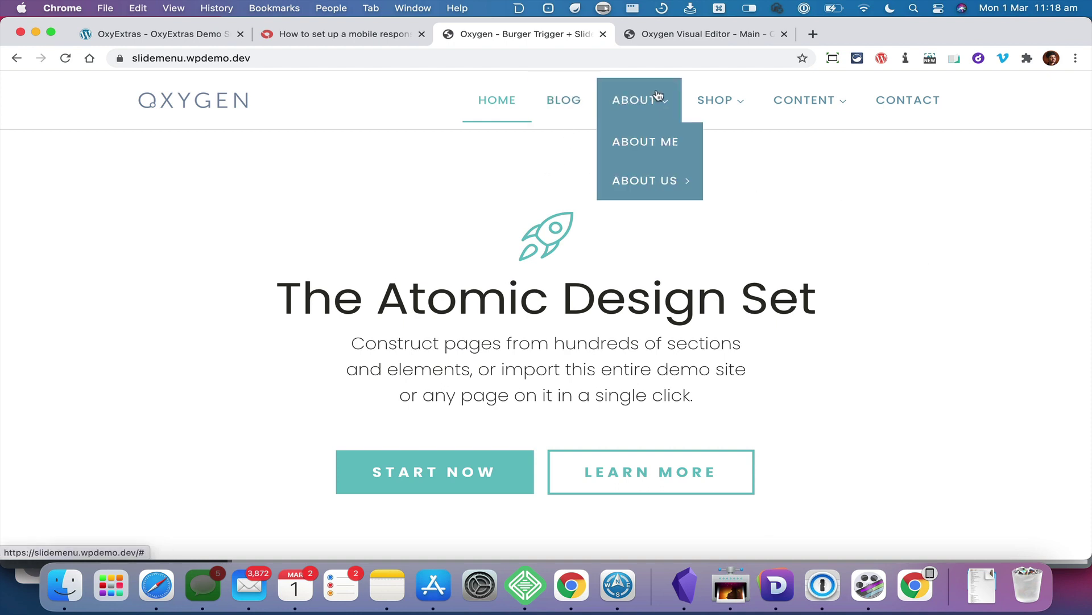
mouse_move(723, 101)
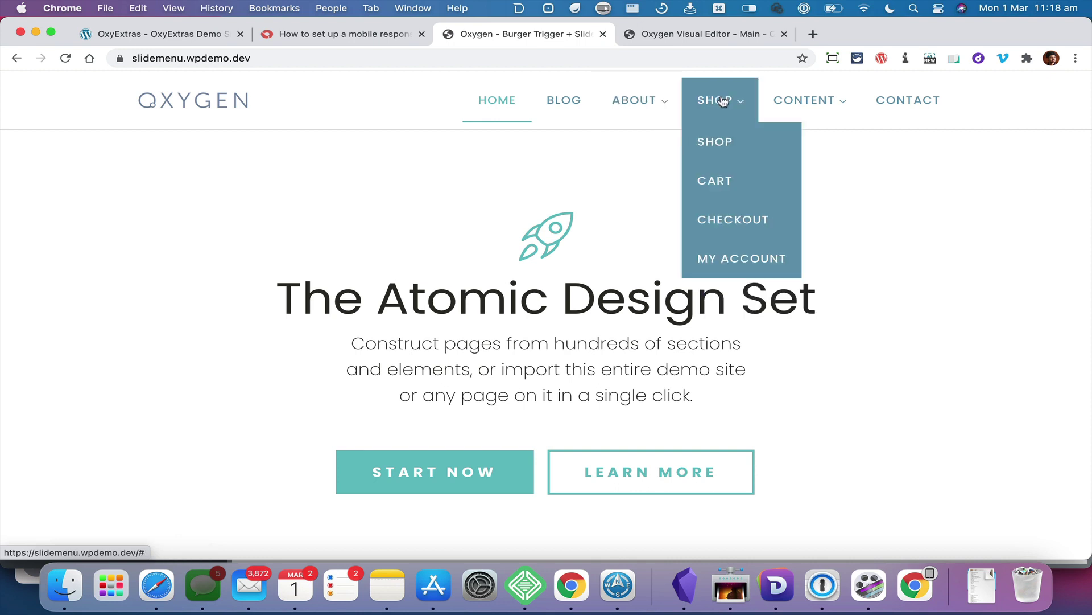
mouse_move(808, 100)
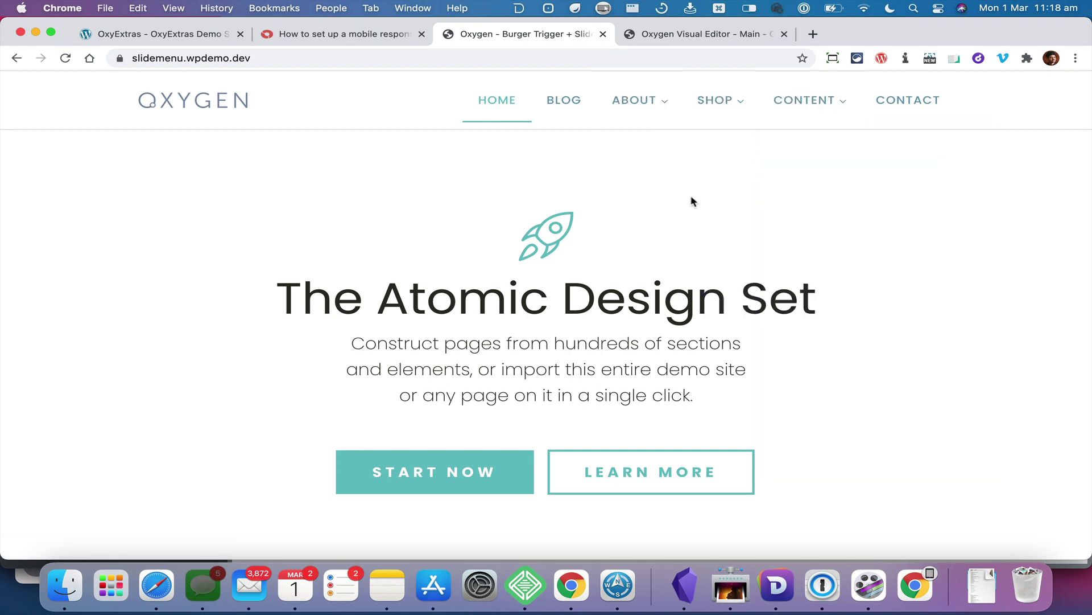
key("super+alt+i")
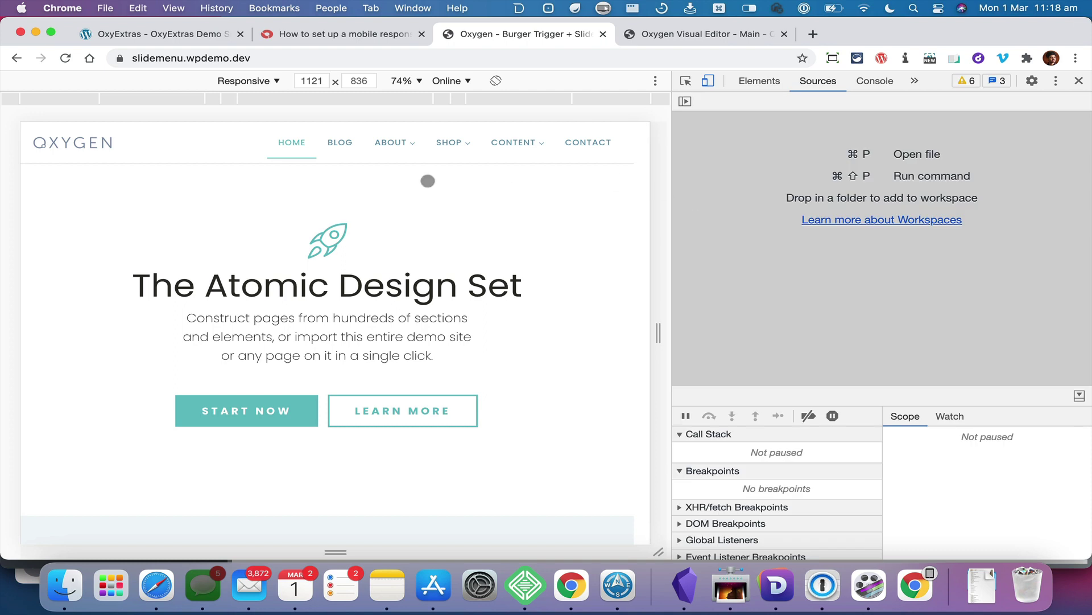
left_click(312, 82)
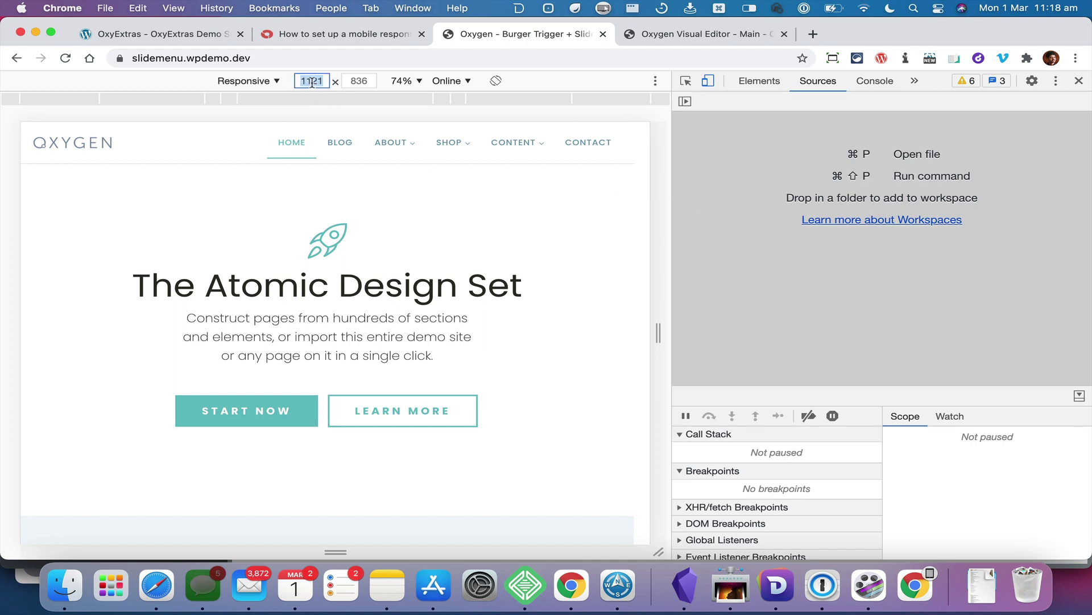
key("Down")
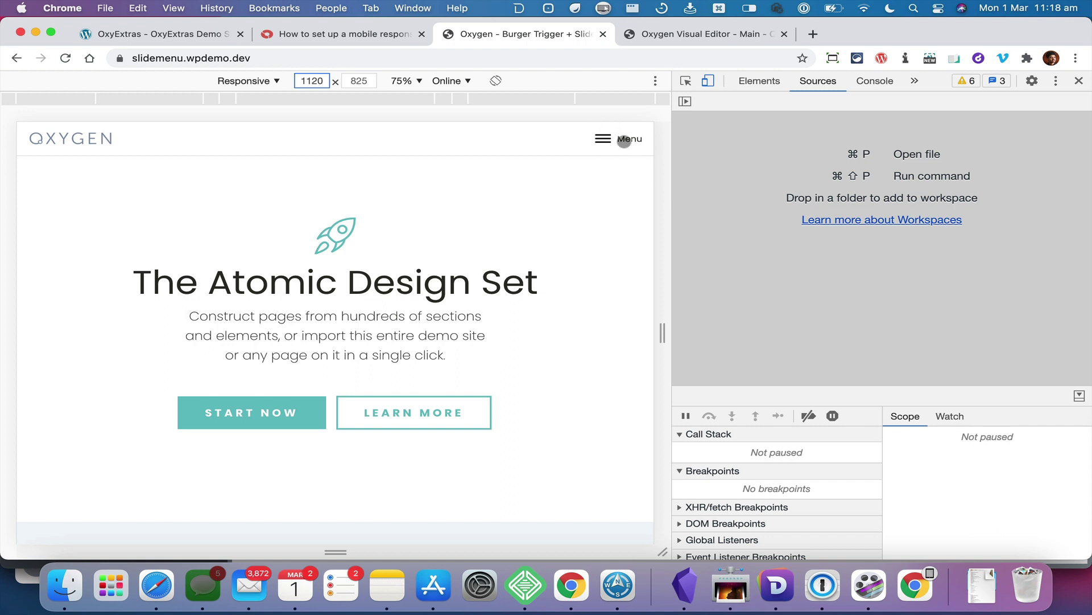
left_click(625, 141)
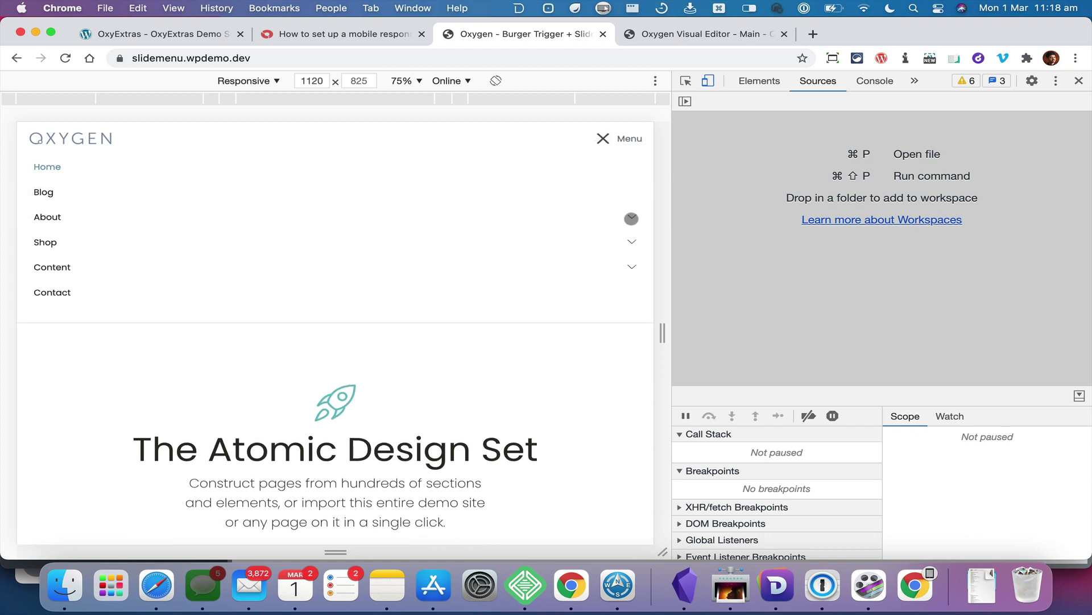
left_click(632, 219)
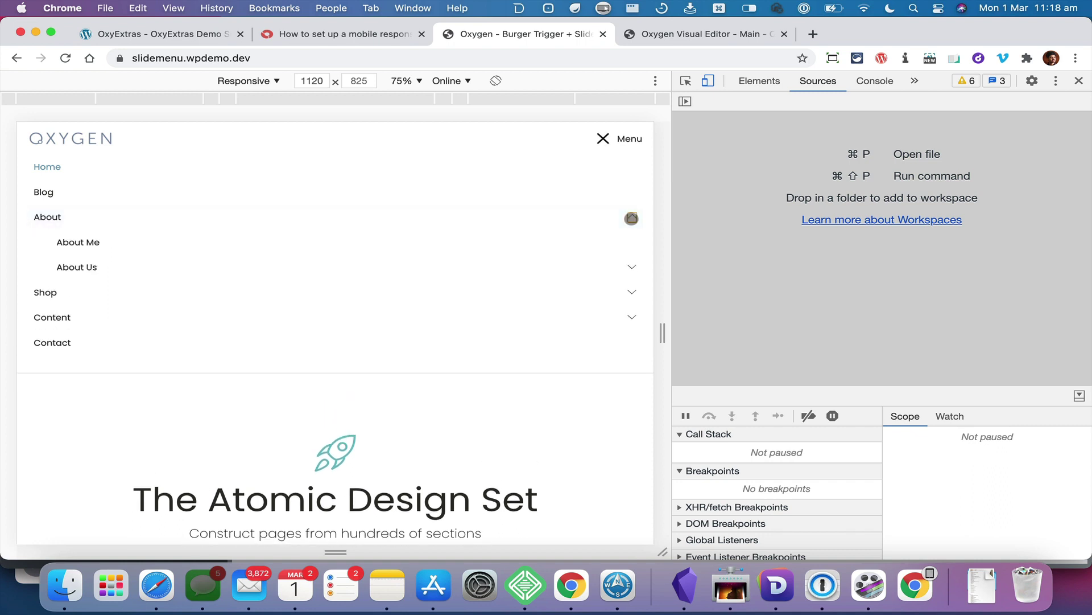
left_click(634, 266)
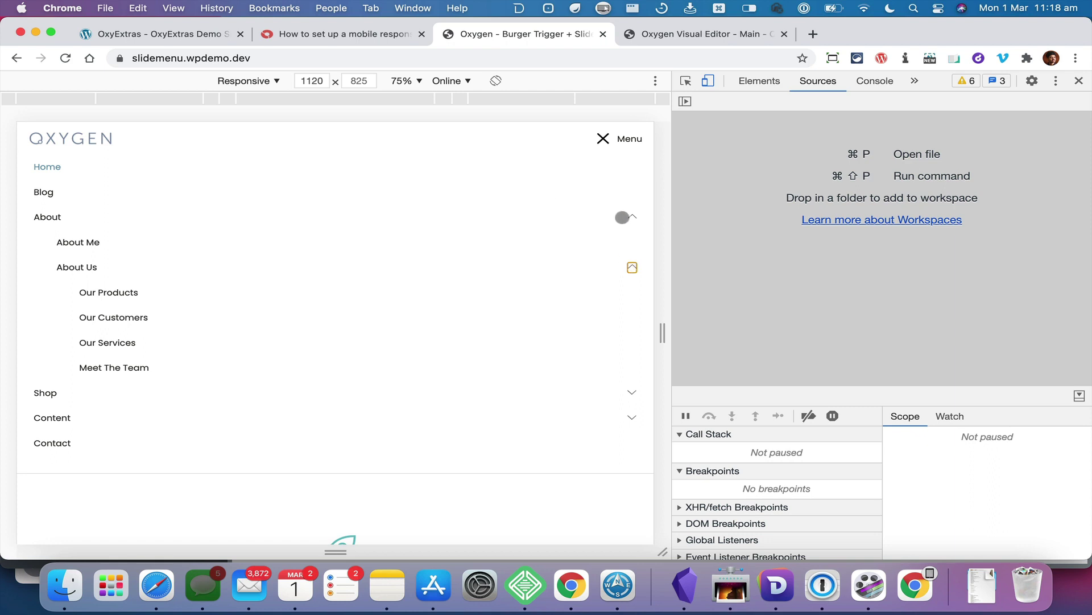
left_click(631, 267)
left_click(632, 216)
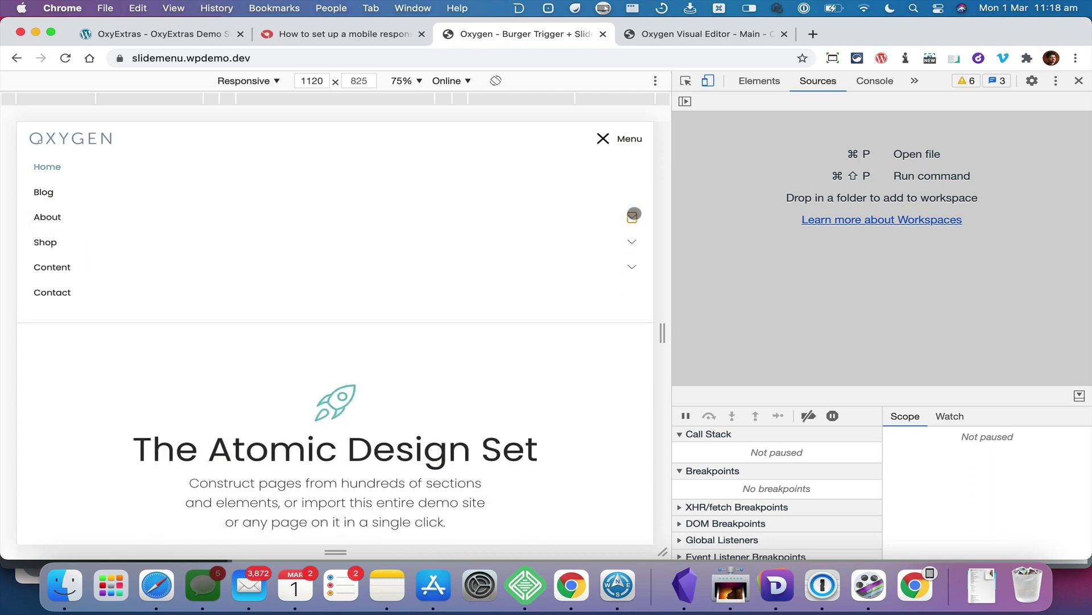
left_click(631, 243)
left_click(631, 243)
left_click(634, 271)
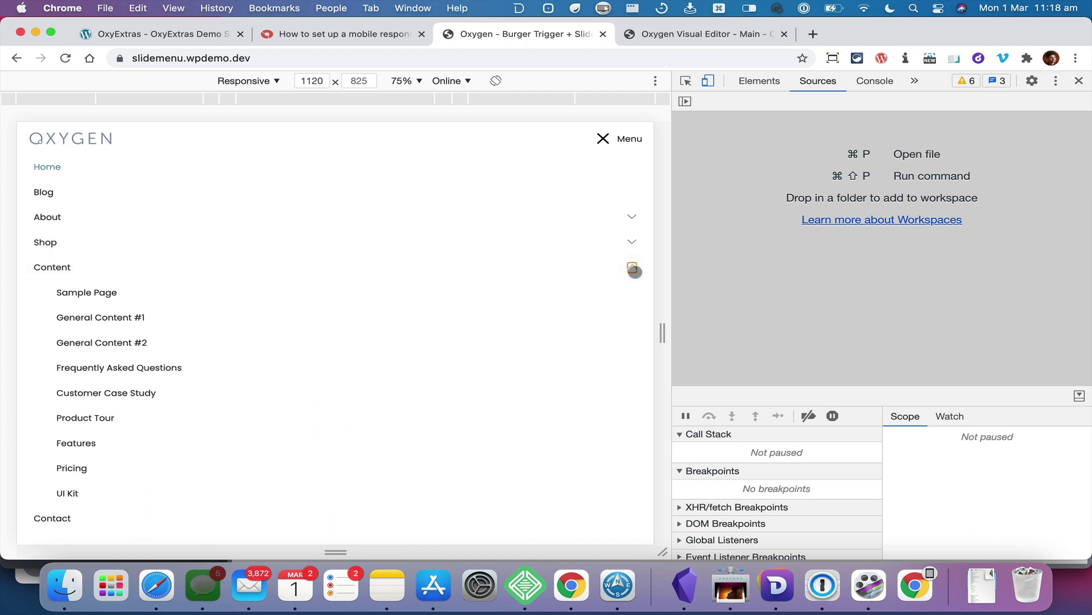
left_click(631, 267)
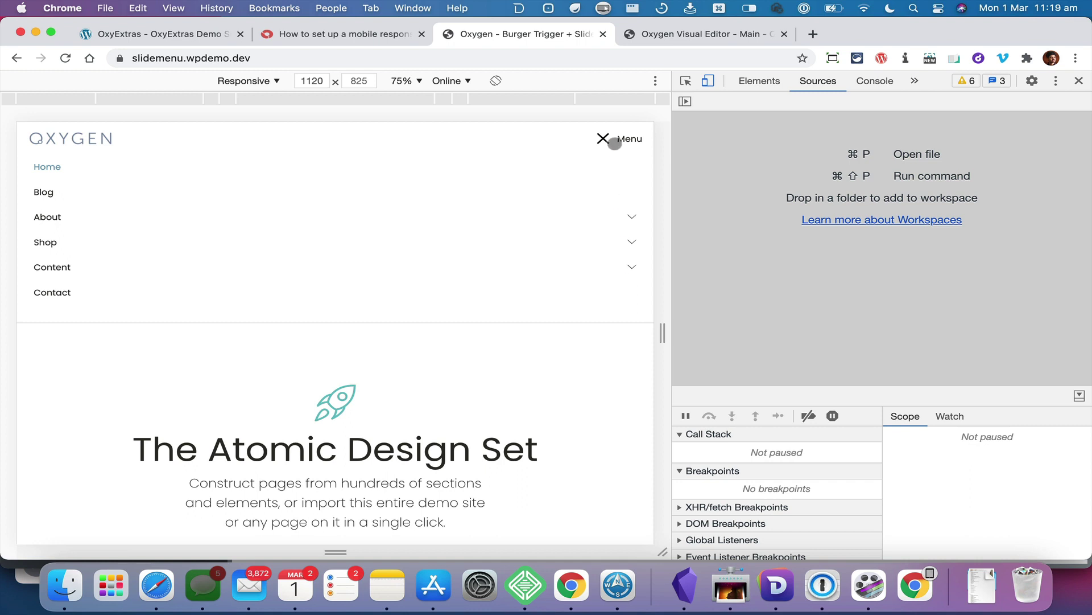
left_click(605, 139)
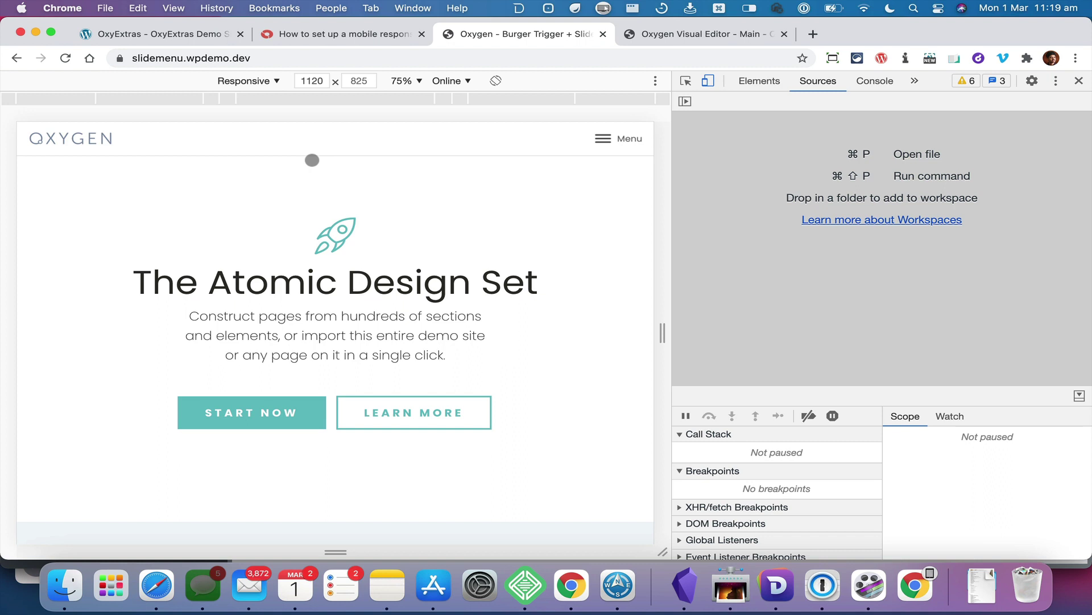
left_click(263, 81)
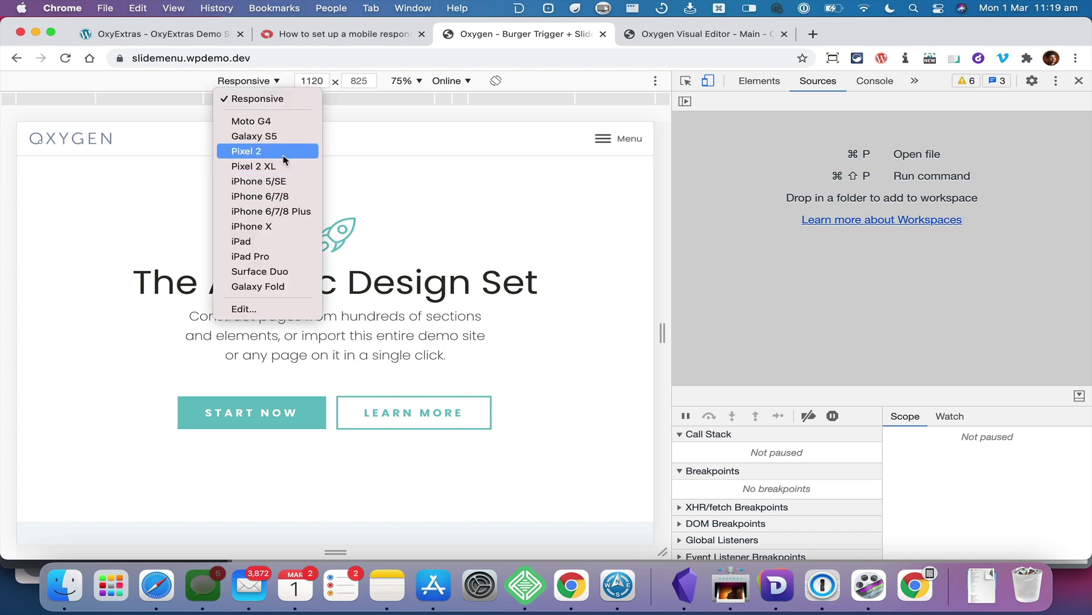
left_click(259, 226)
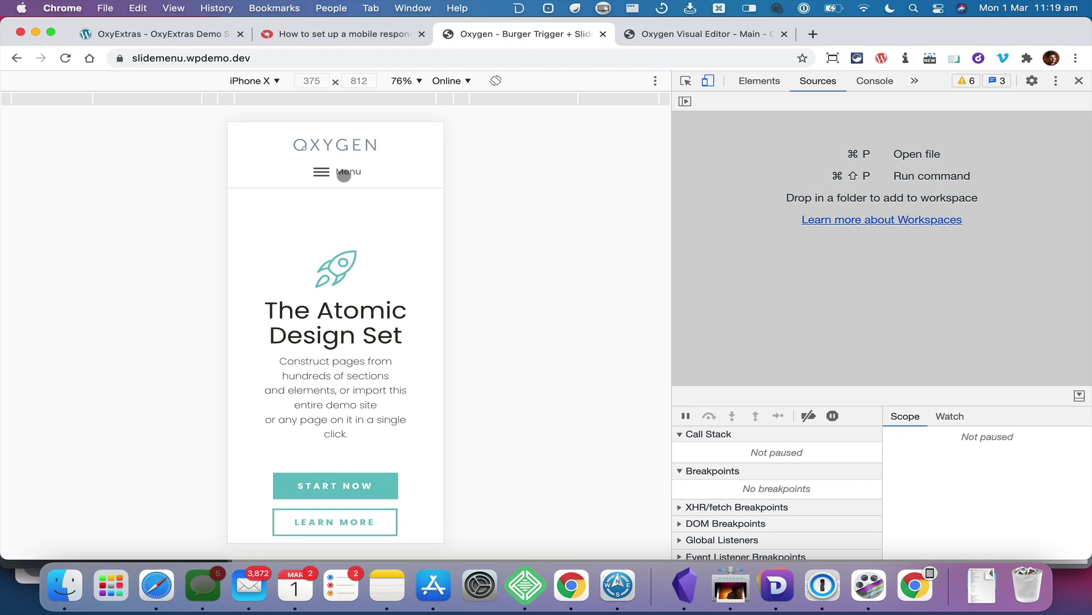
left_click(350, 175)
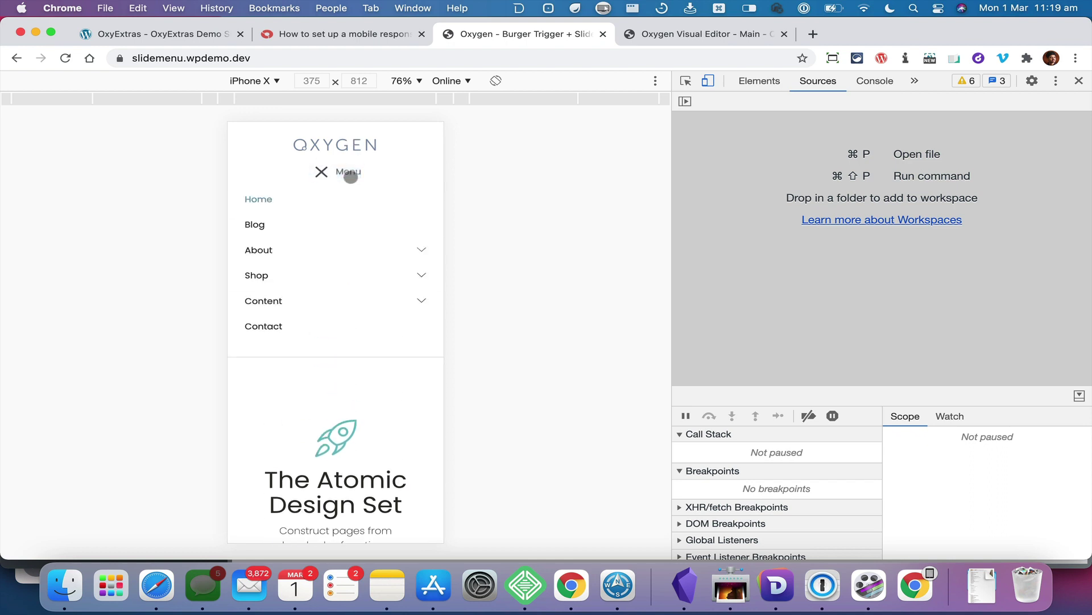
left_click(421, 250)
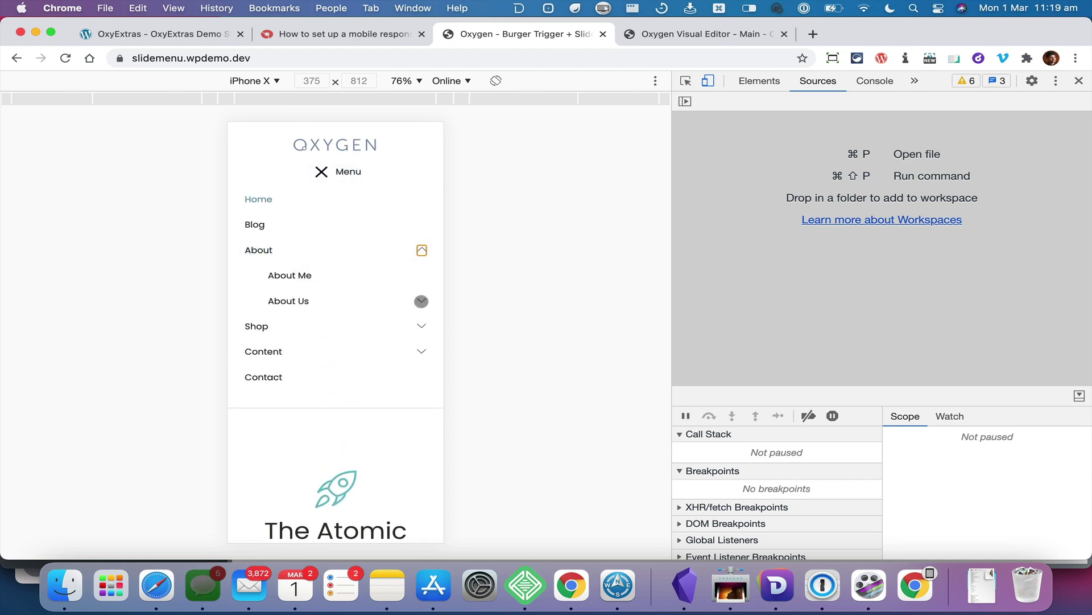
left_click(421, 301)
left_click(332, 168)
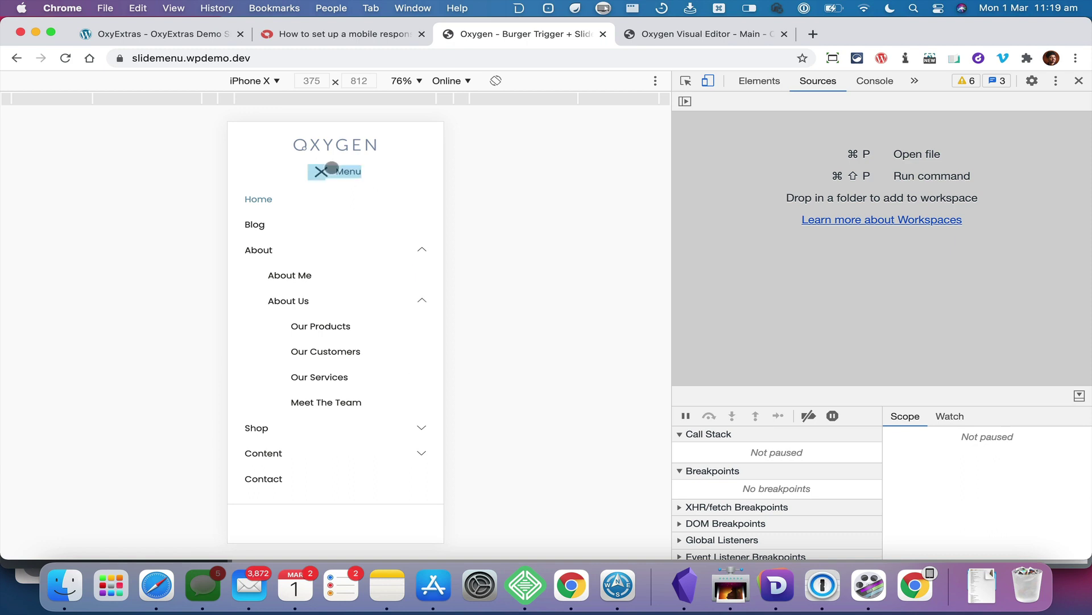
left_click(272, 81)
left_click(272, 101)
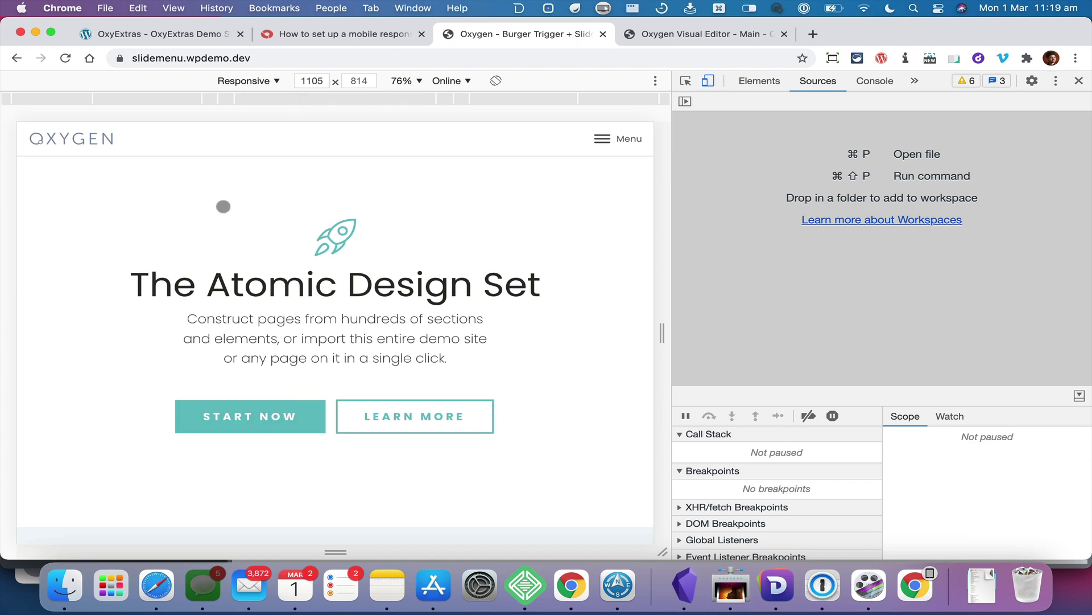
key("super+alt+i")
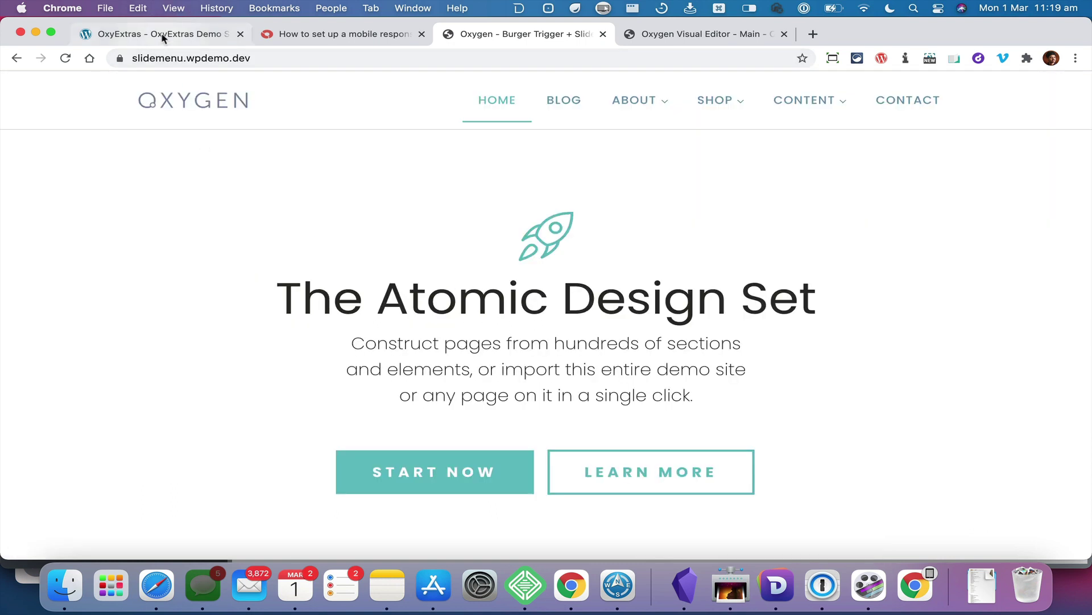
Step: Return to the OxyExtras Demo tab's nav menu, then switch to the Oxygen builder in Safari
left_click(161, 36)
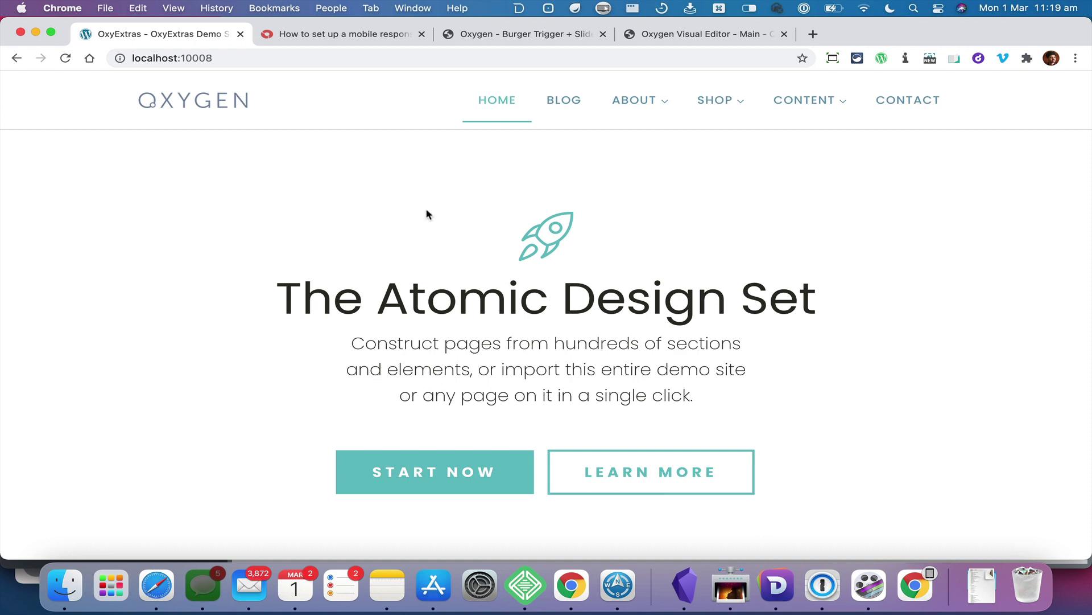
mouse_move(761, 120)
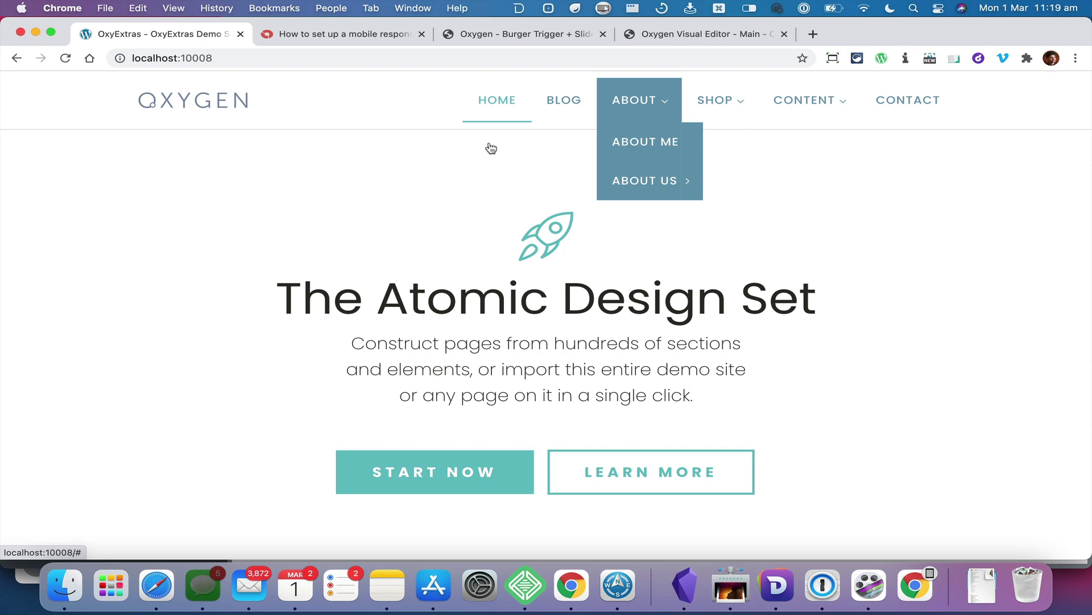
key("super+Tab")
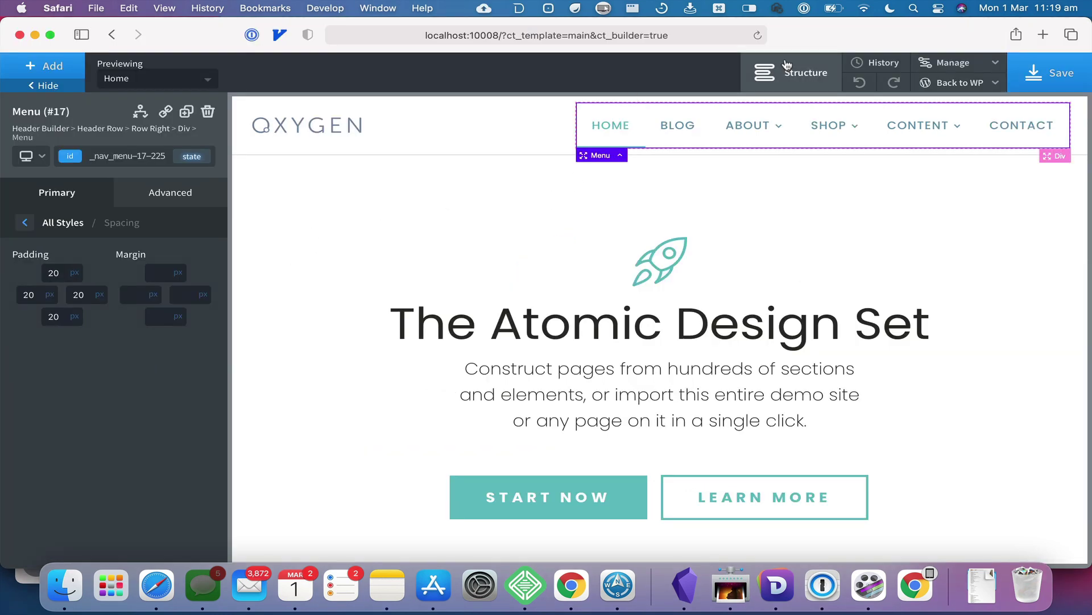
Step: In the Structure panel, expand the header tree through Row Left down to the nav Menu
left_click(791, 72)
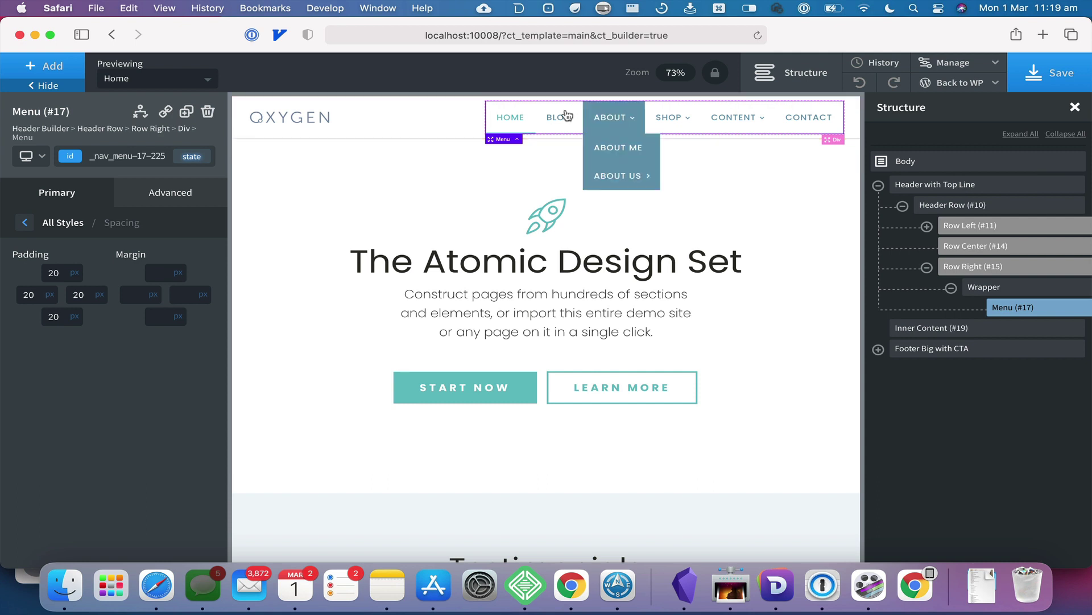
left_click(955, 186)
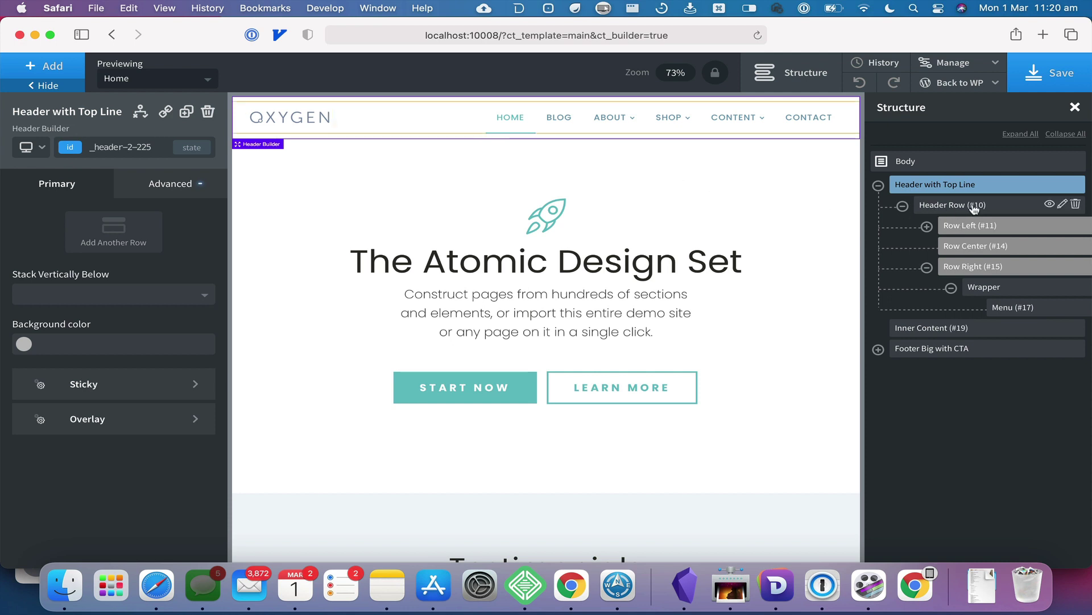
left_click(927, 225)
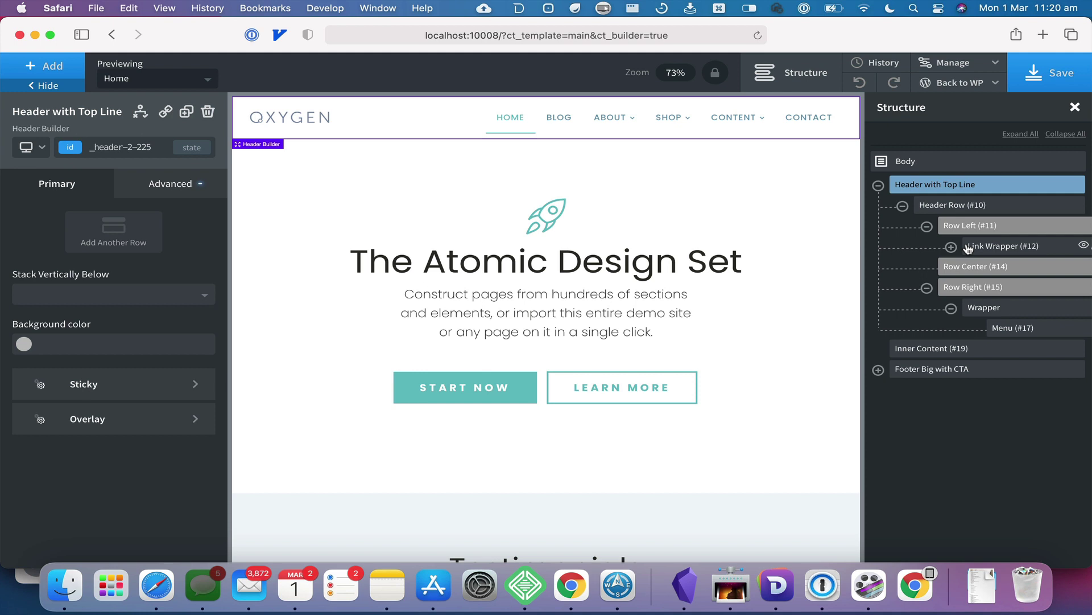
left_click(969, 249)
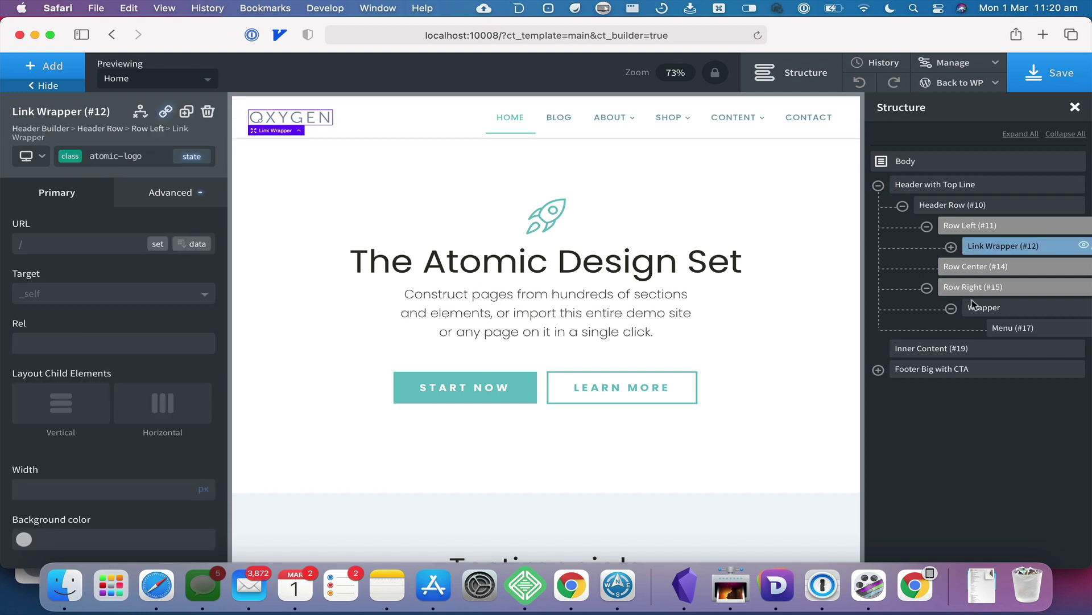
left_click(1008, 330)
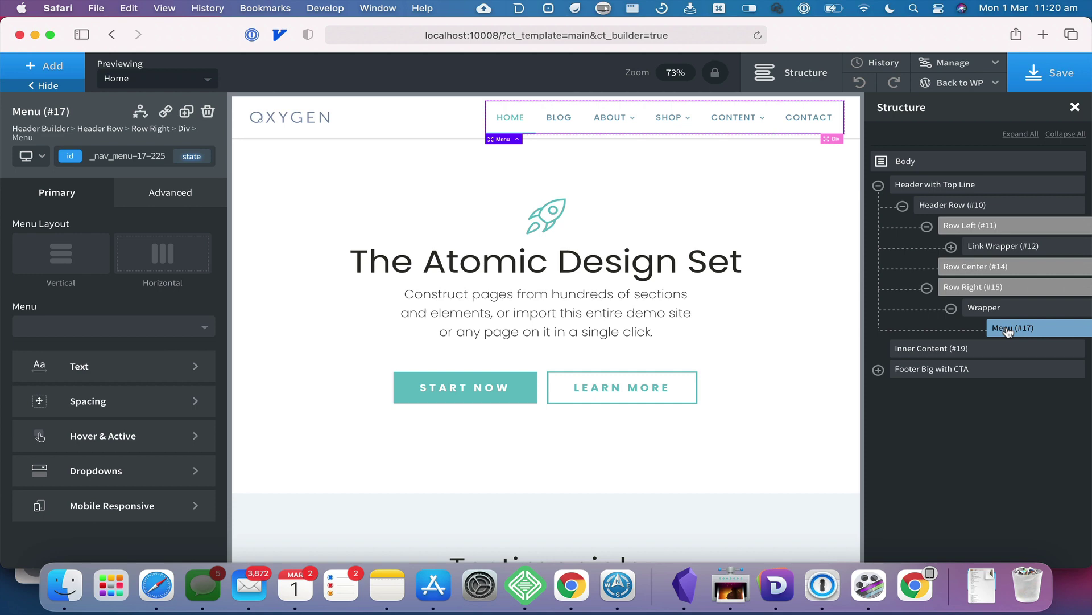
Step: Move Menu into Row Right, delete the empty Wrapper, and save the template
left_click_drag(1007, 330, 1012, 309)
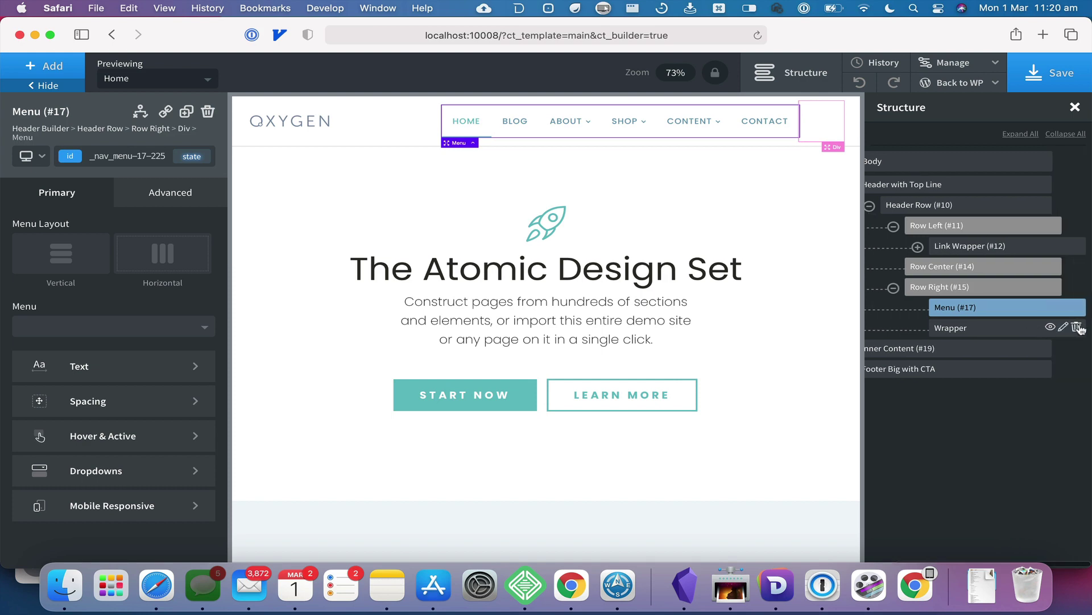
left_click(1080, 328)
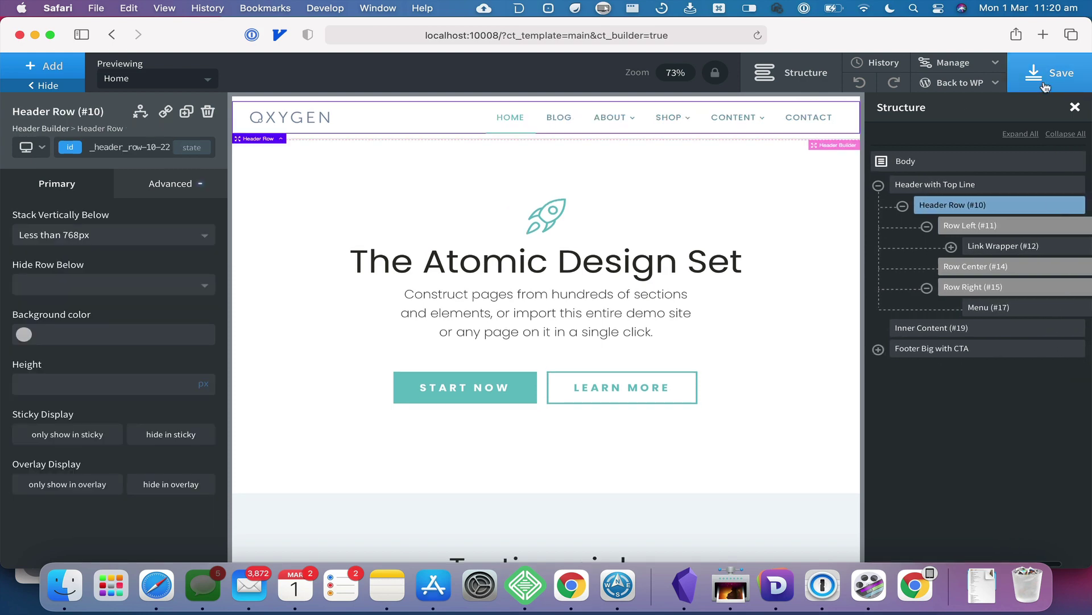
left_click(1045, 87)
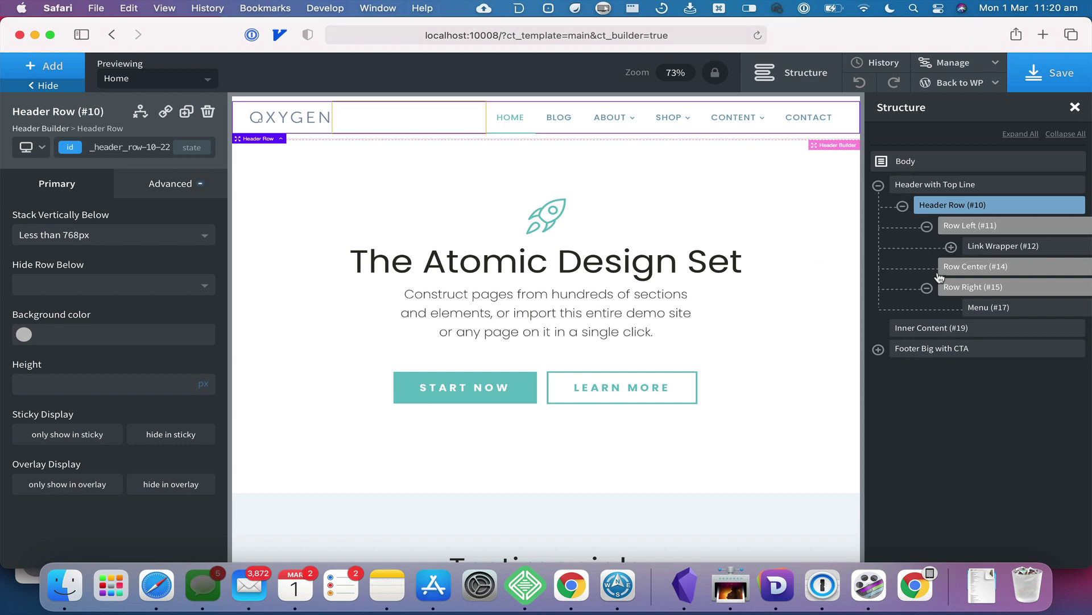
left_click(1002, 247)
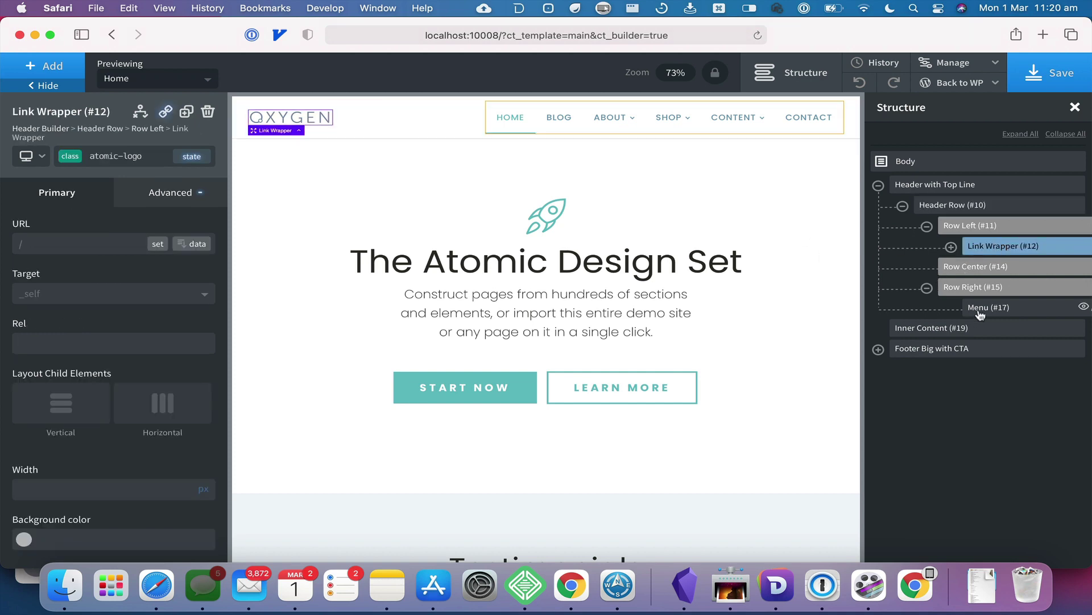
left_click(980, 310)
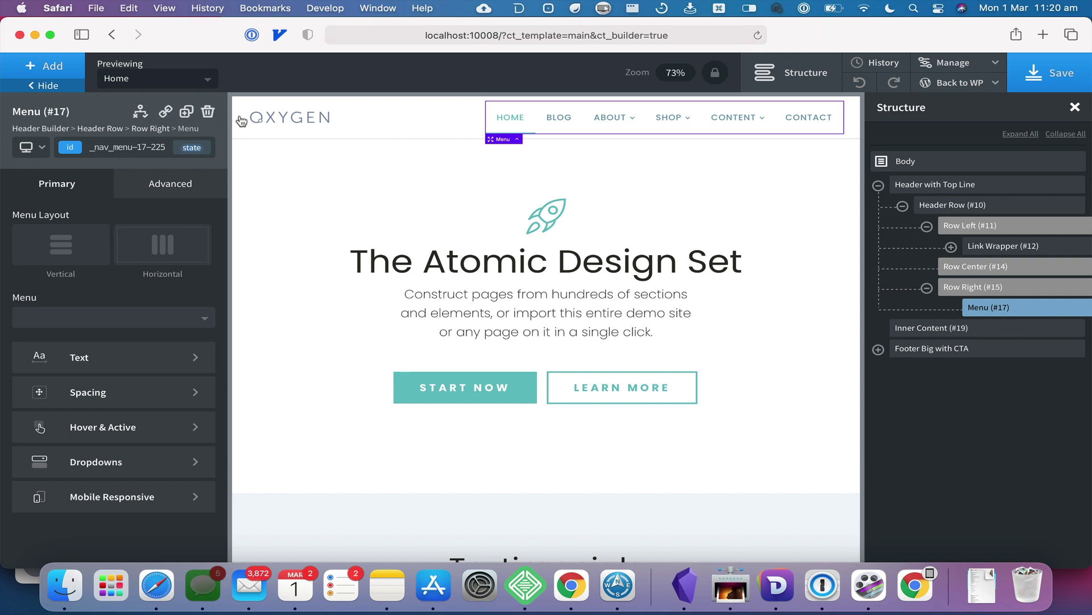
Step: Find the Extras components list empty, save the template, and go Back to WP Admin
left_click(60, 70)
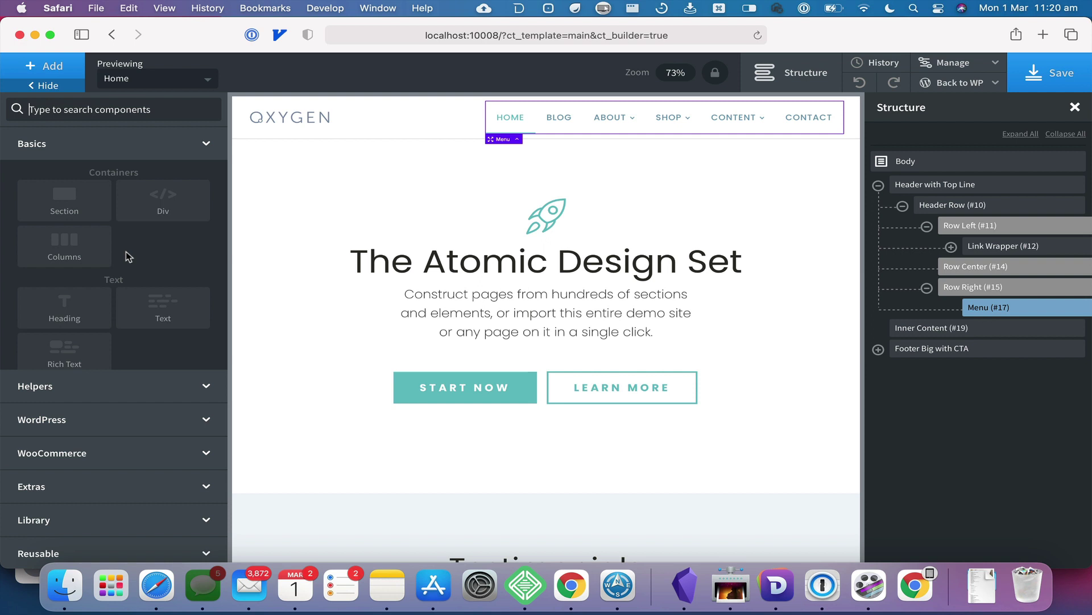
left_click(114, 487)
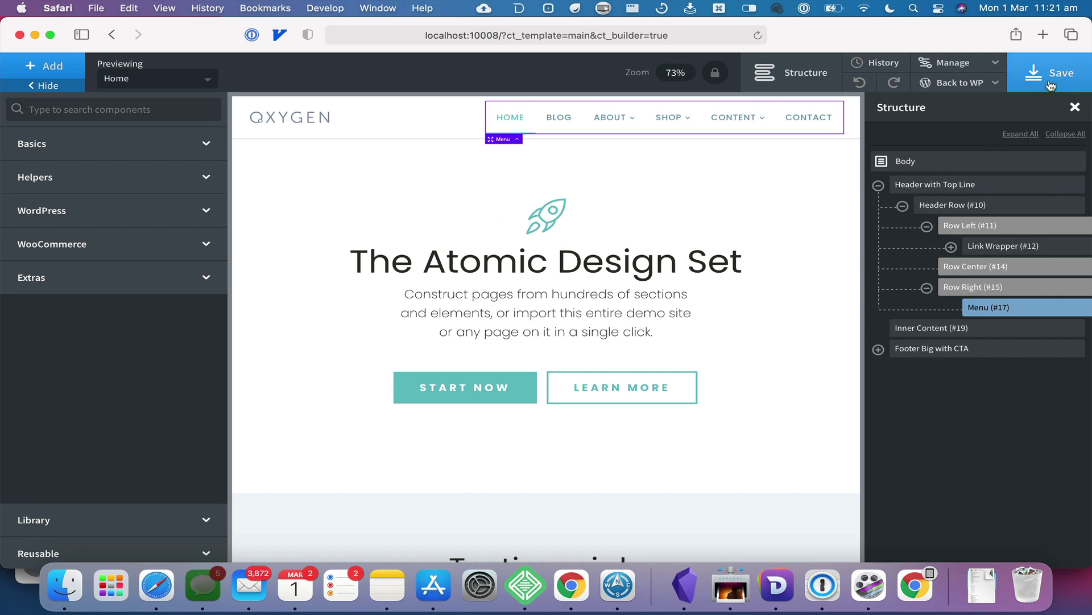
left_click(1050, 84)
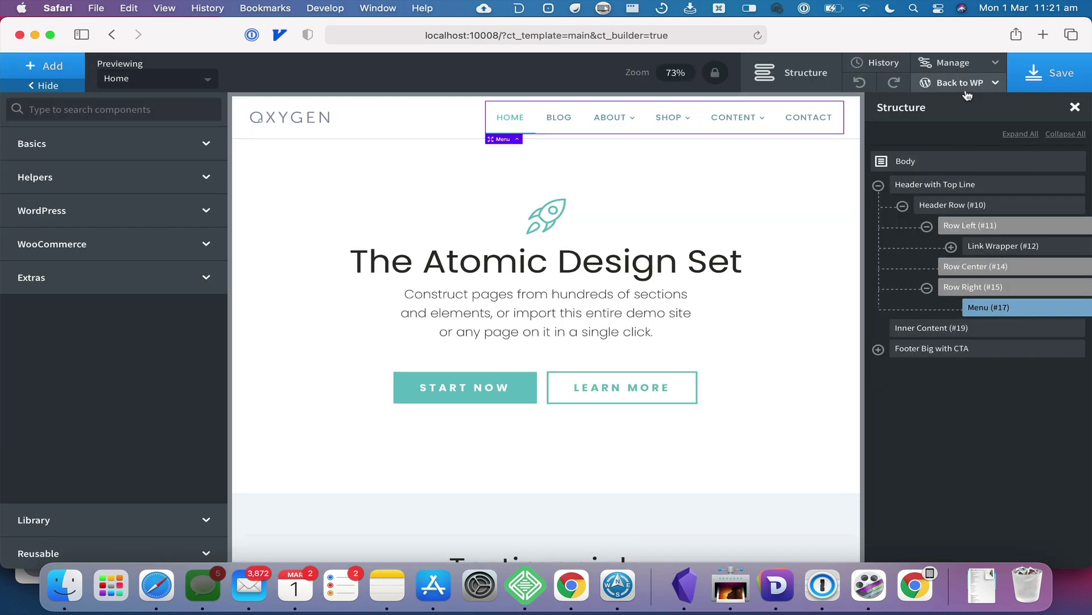
mouse_move(962, 84)
left_click(964, 108)
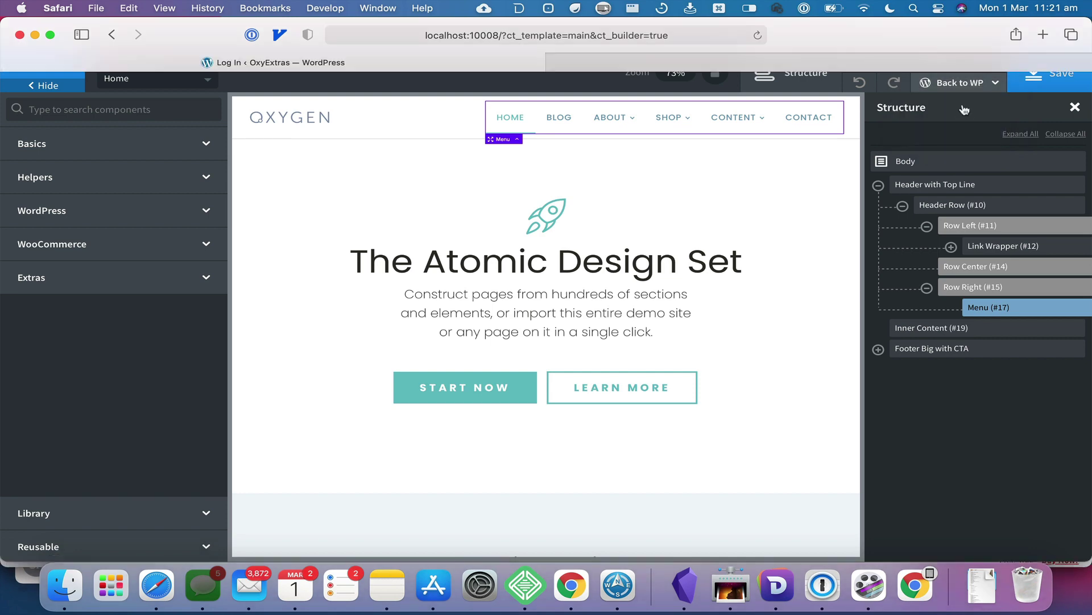
Step: On the Oxygen > OxyExtras page, tick Burger Trigger and Slide Menu and save changes
left_click(649, 65)
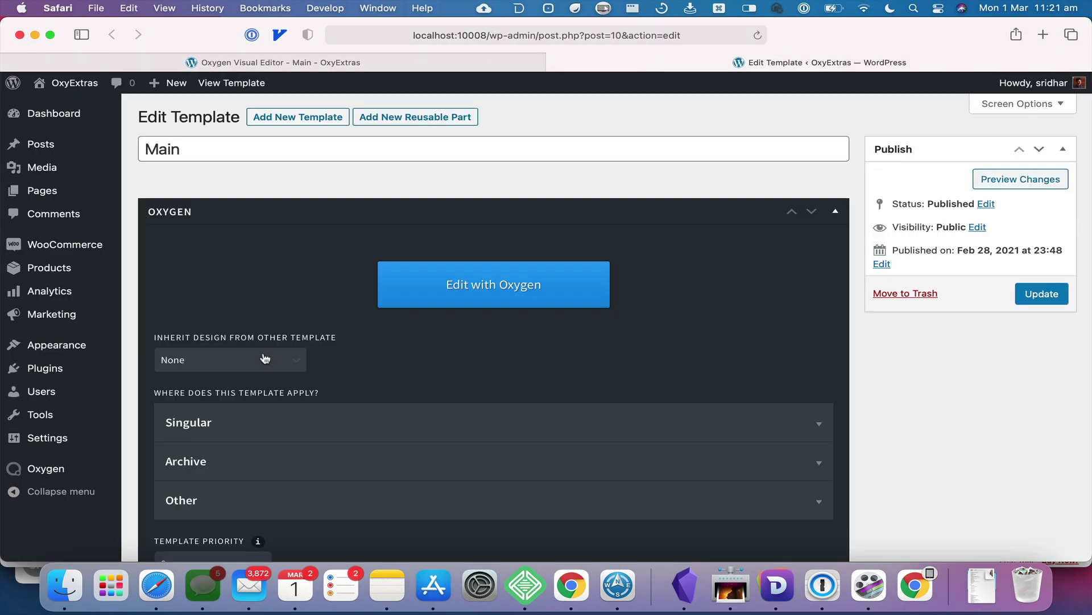
mouse_move(95, 474)
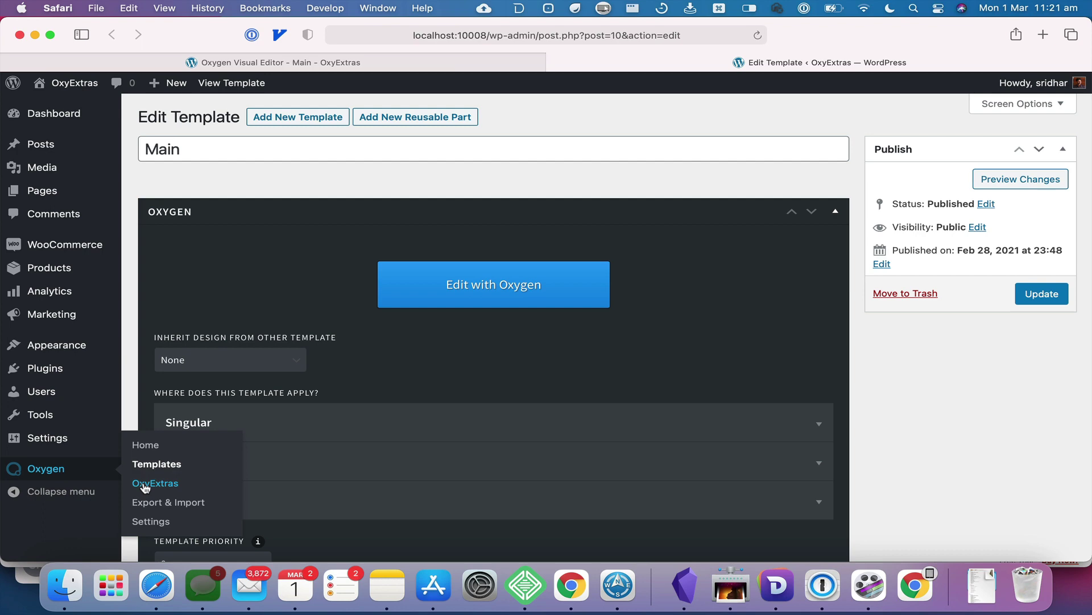
left_click(147, 483)
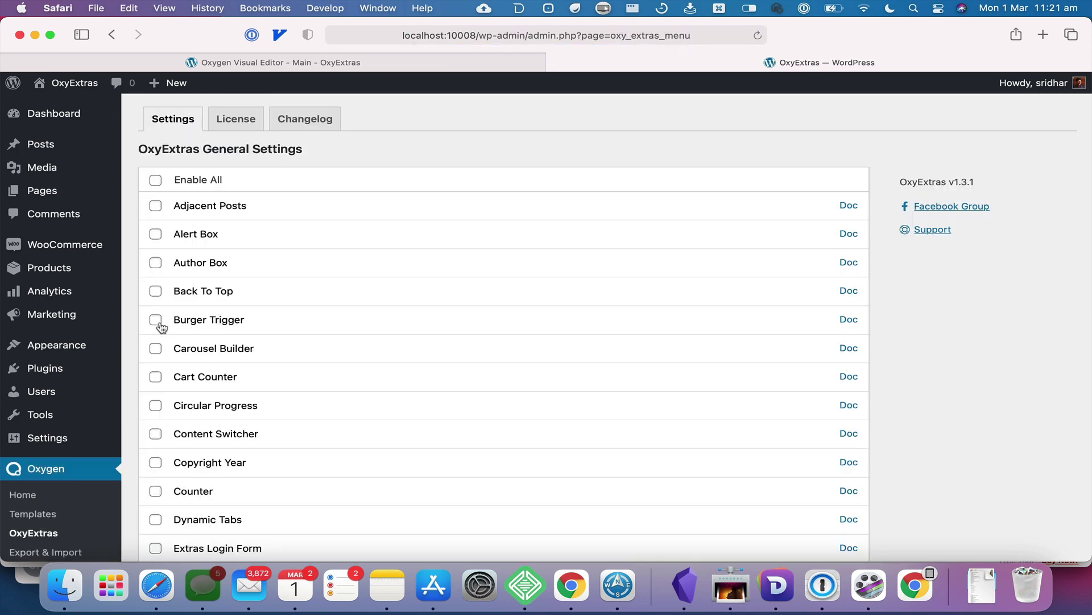
left_click(155, 319)
scroll(254, 317, "down", 1)
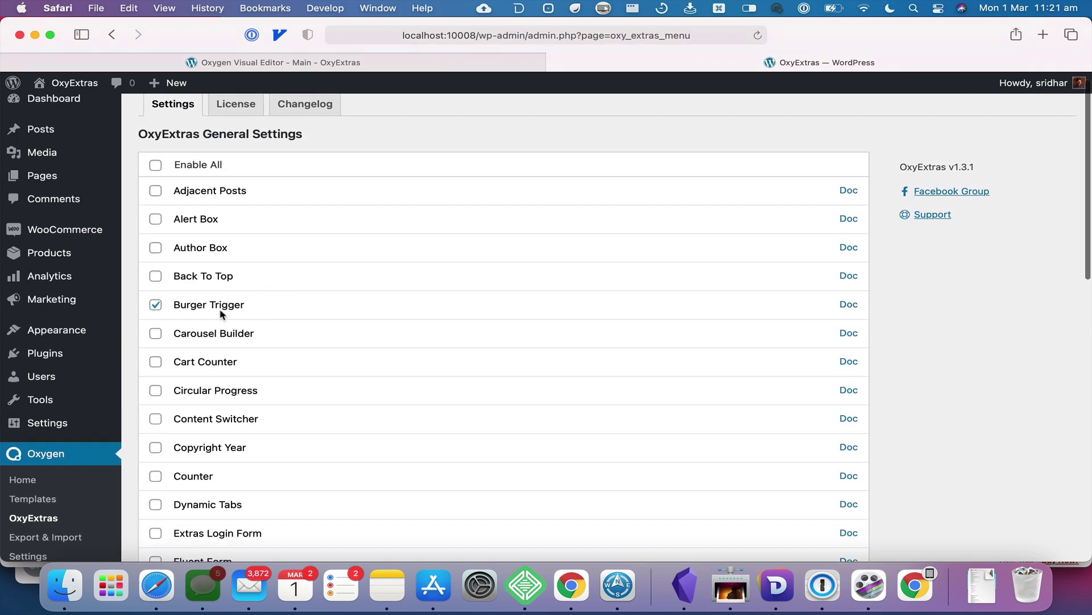
scroll(263, 310, "down", 10)
scroll(265, 310, "down", 4)
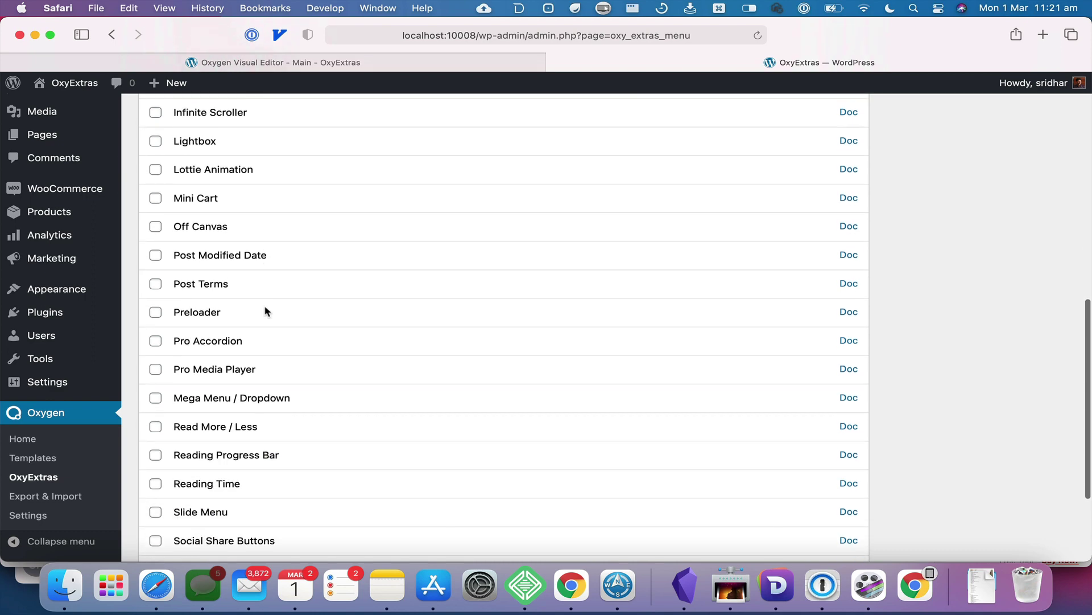
scroll(265, 310, "down", 1)
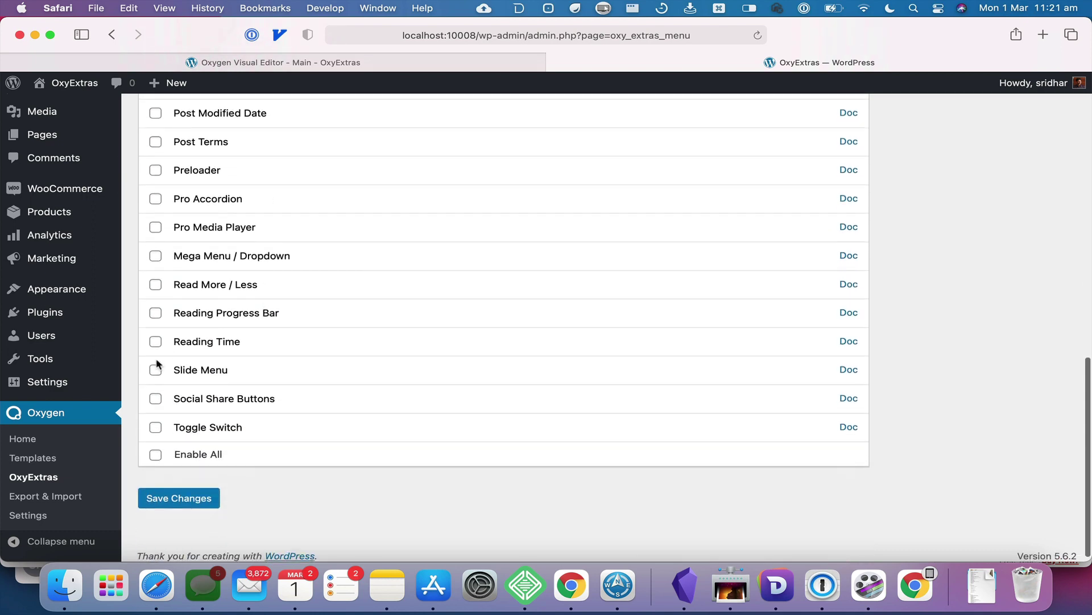
left_click(156, 370)
left_click(193, 498)
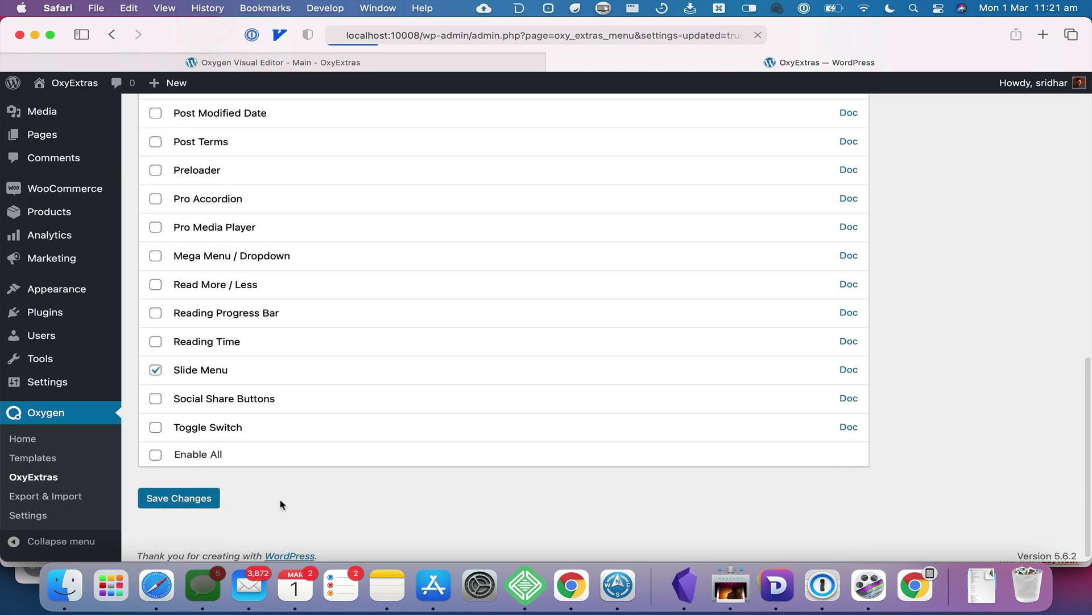
Step: Reload the builder, select Menu (#17), and add an Extras Burger Trigger after it
left_click(448, 69)
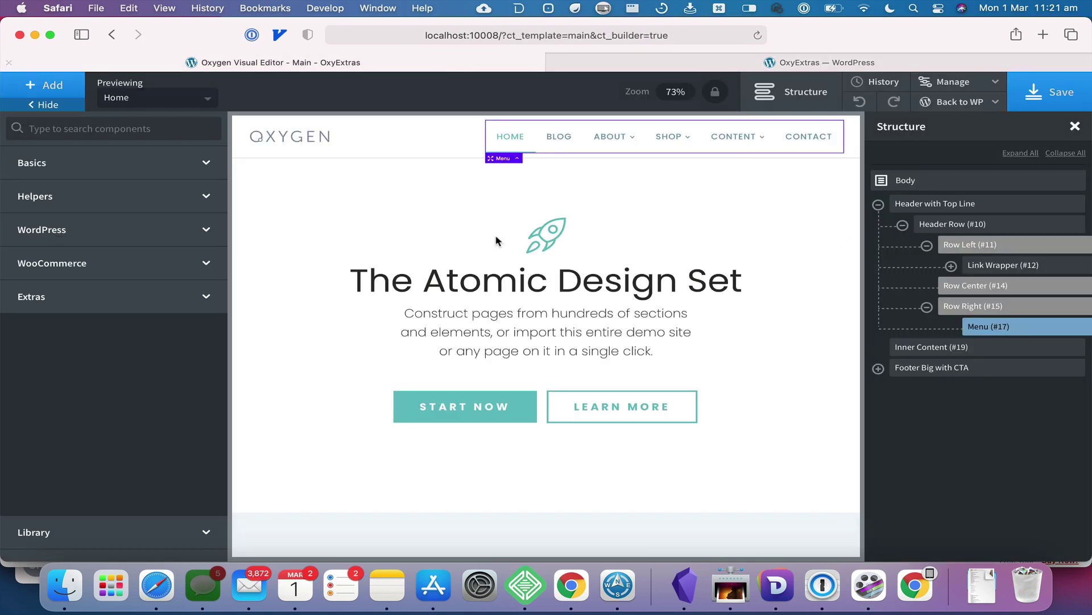
key("super+r")
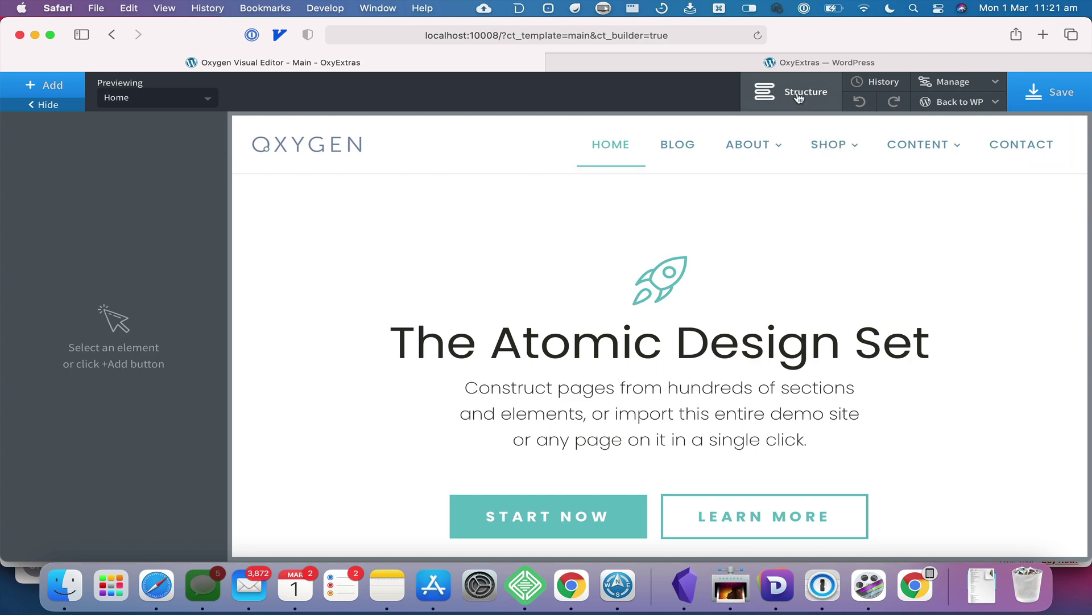
left_click(796, 92)
left_click(795, 142)
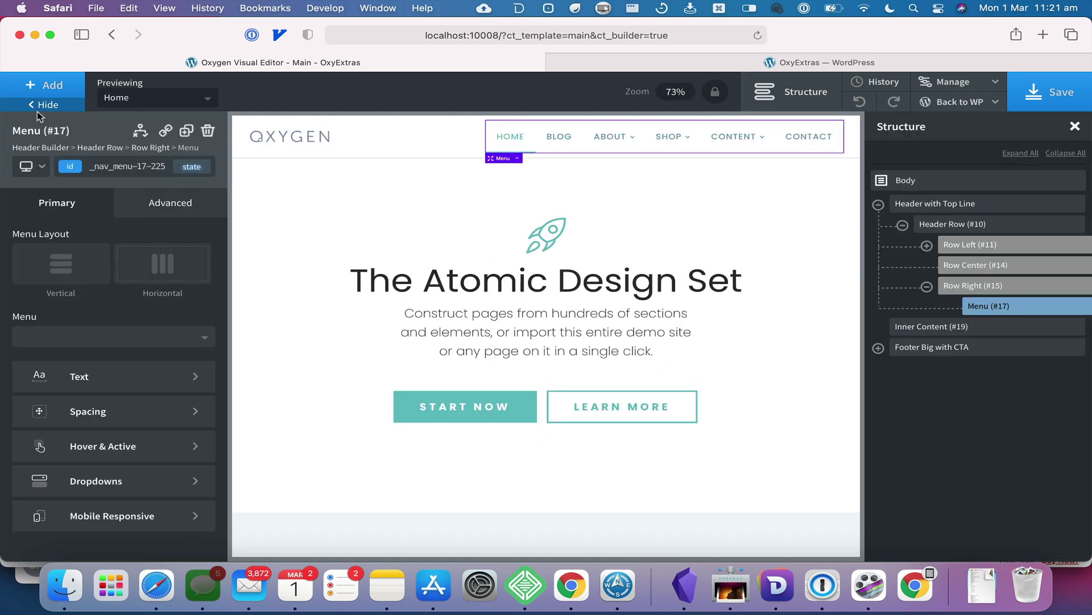
left_click(62, 90)
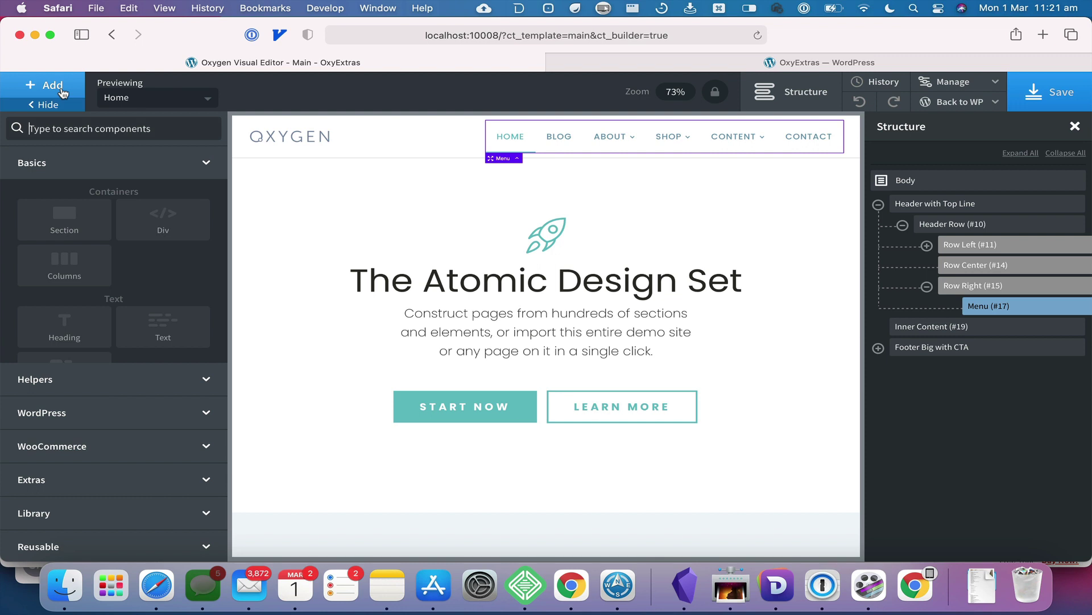
left_click(100, 479)
left_click(74, 374)
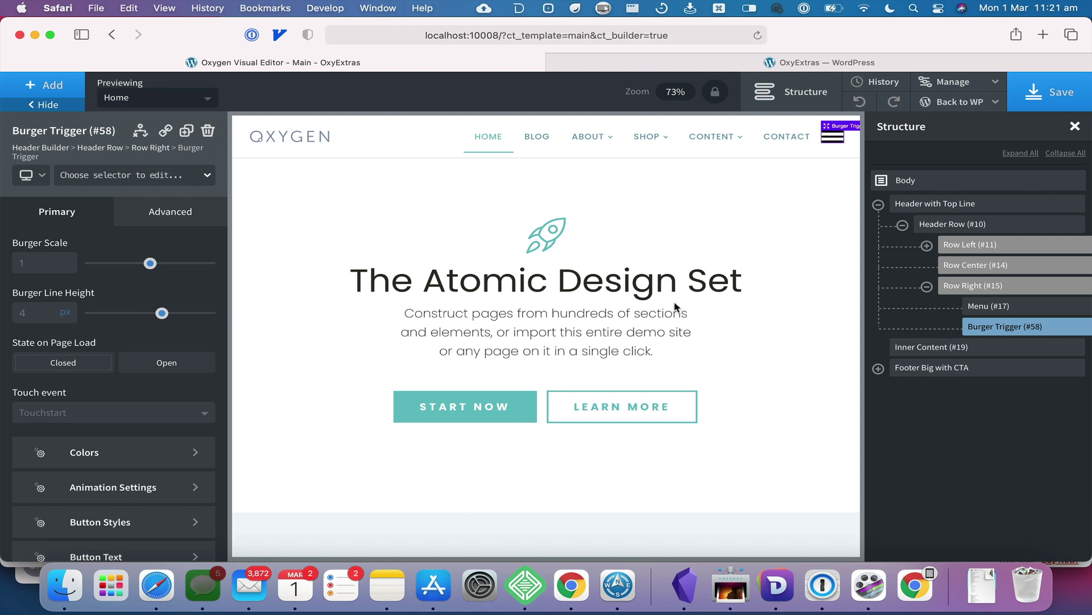
Step: Set the burger icon's Burger Scale to 0.7
left_click(35, 262)
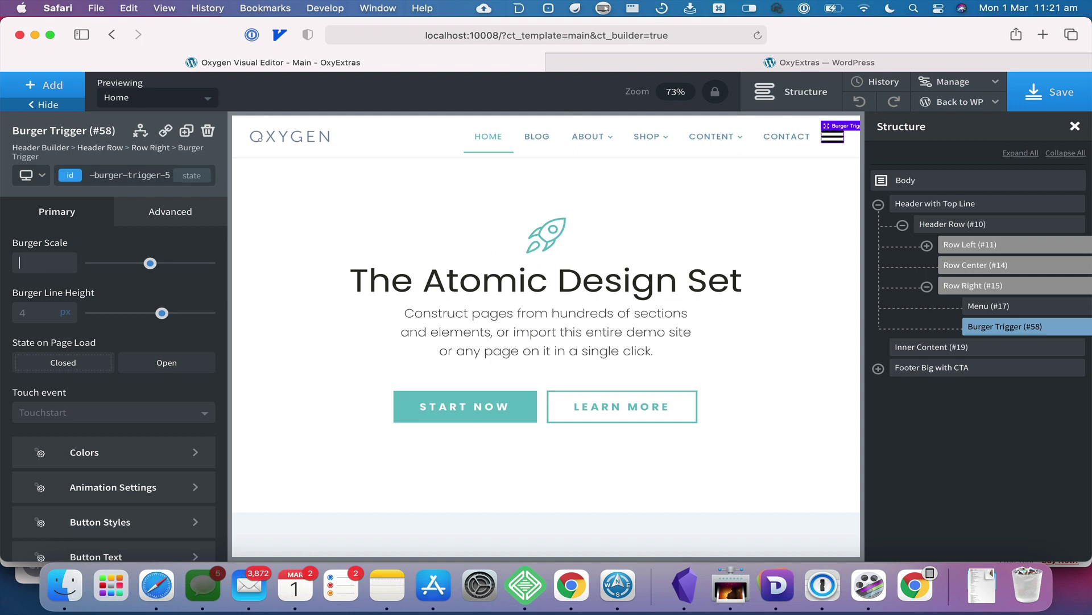
type("0.7")
scroll(91, 360, "down", 2)
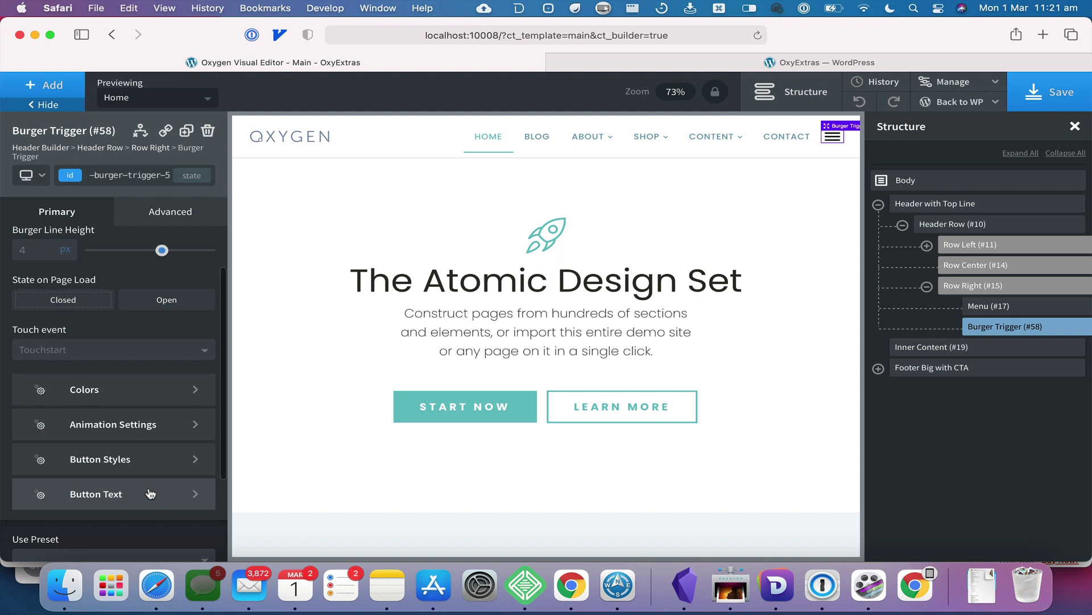
Step: Enter 'Menu' as the Burger Trigger's button text
left_click(167, 499)
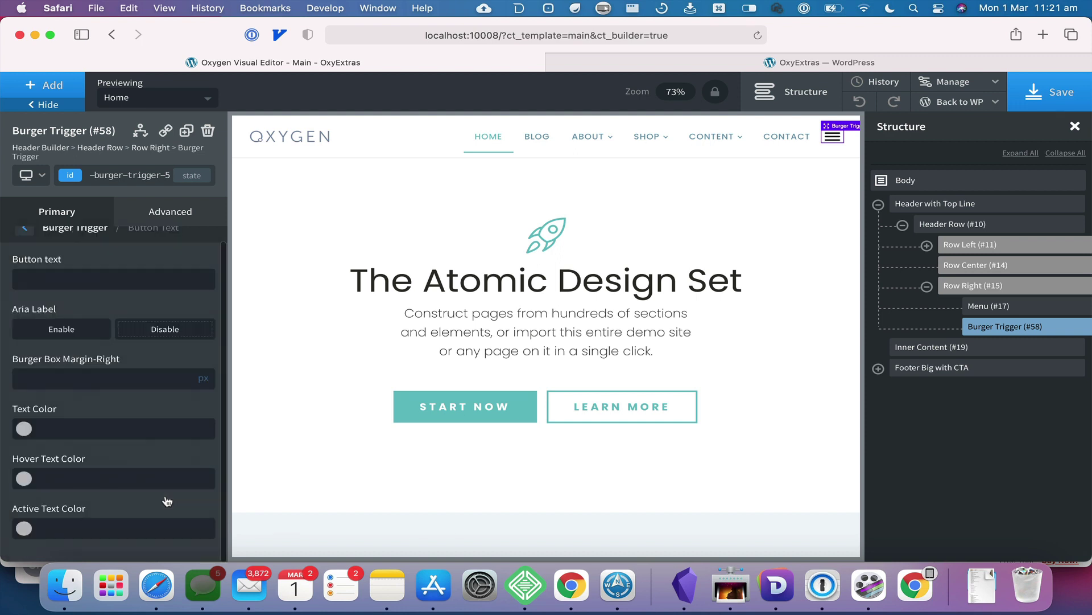
left_click(113, 278)
type("Me")
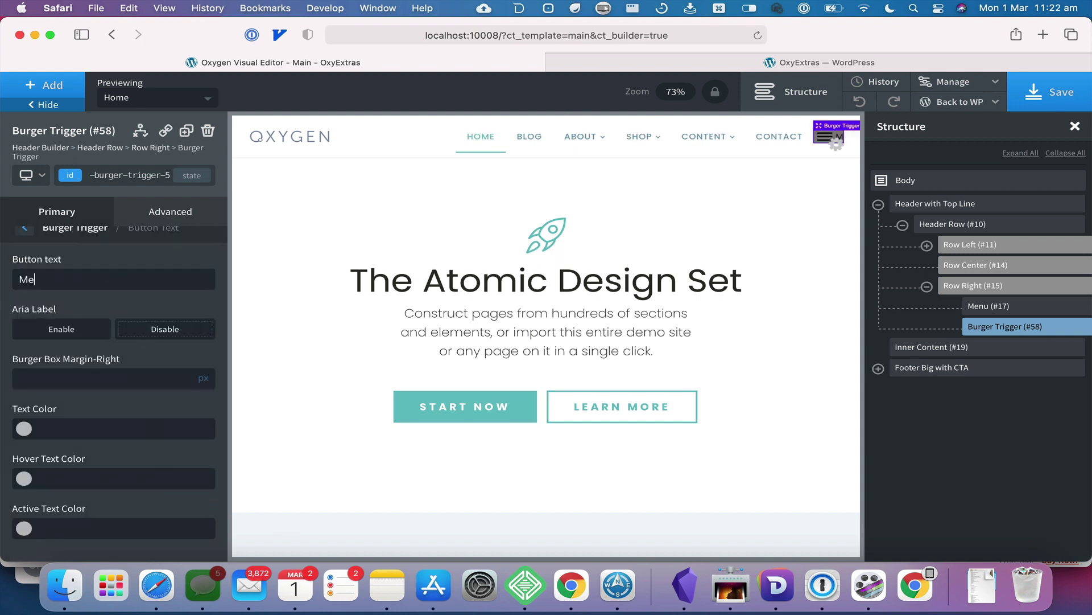
type("nu")
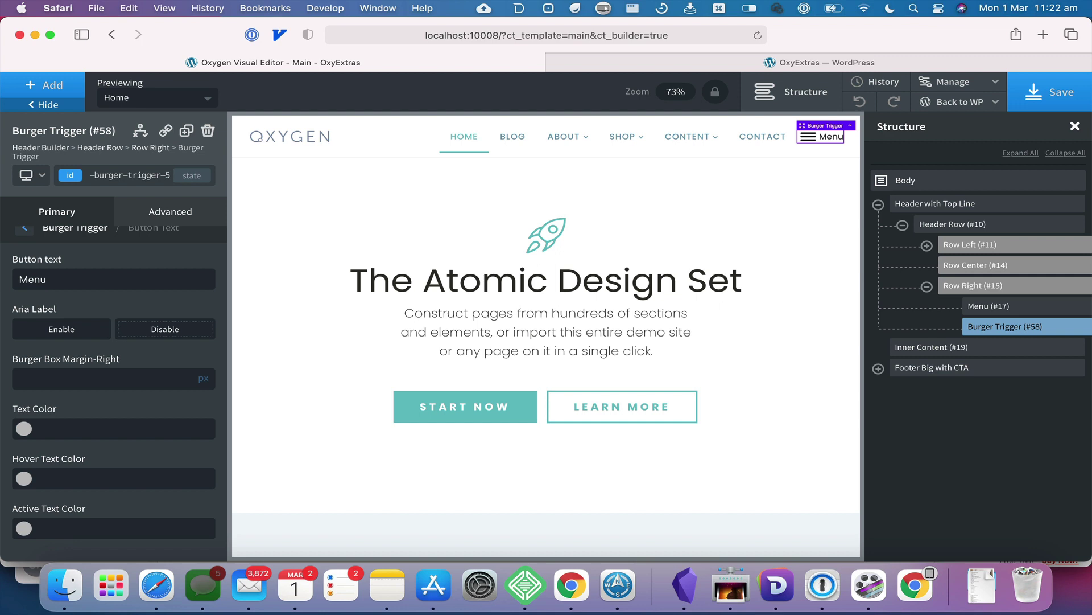
scroll(66, 302, "up", 1)
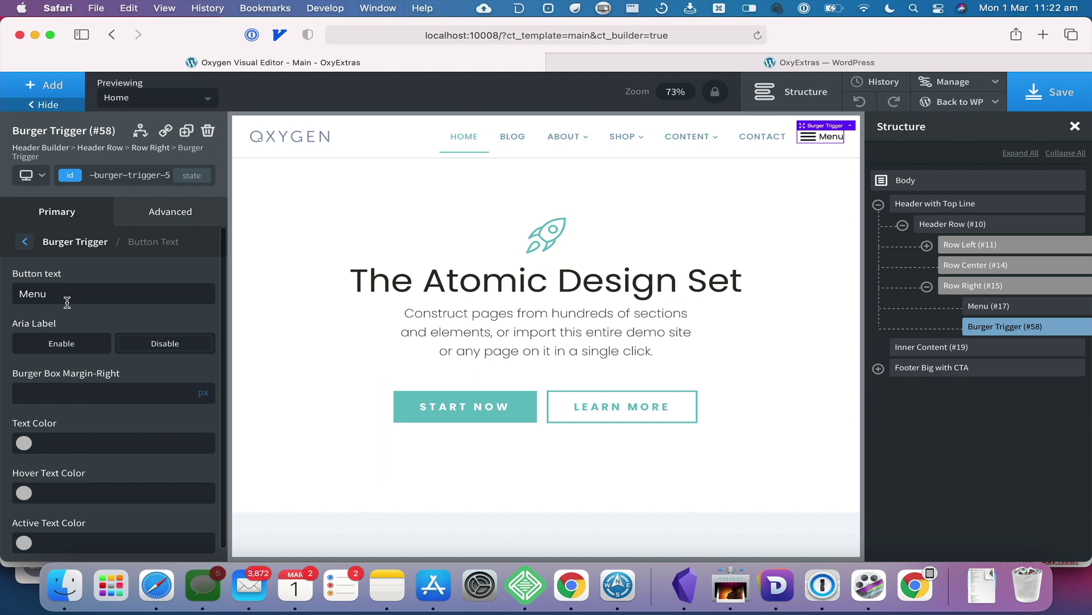
Step: Set the Burger Trigger's Advanced > Layout Display to none and save the template
left_click(199, 211)
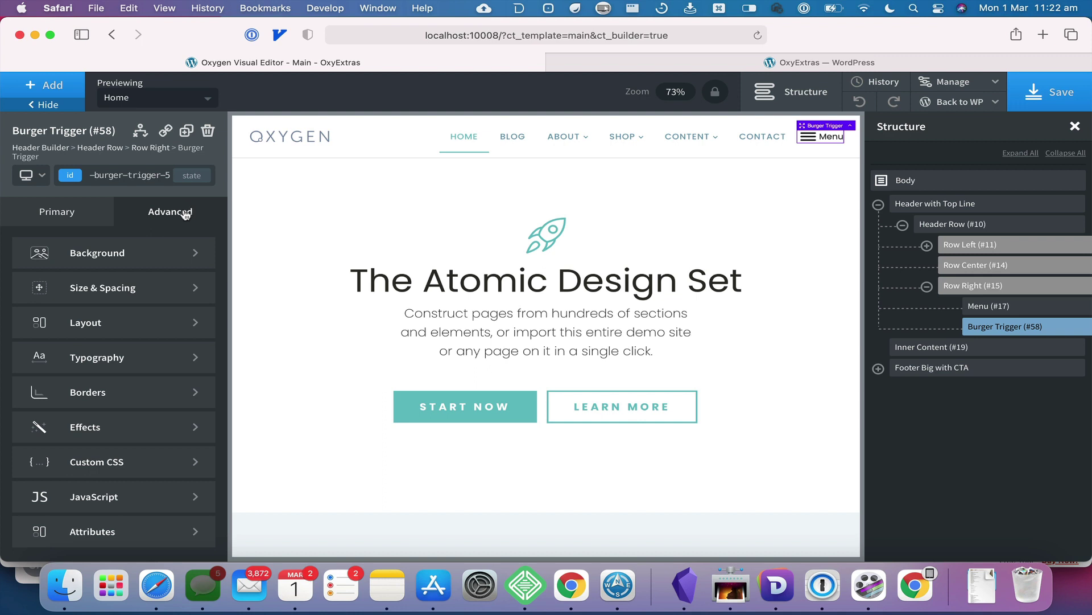
left_click(202, 322)
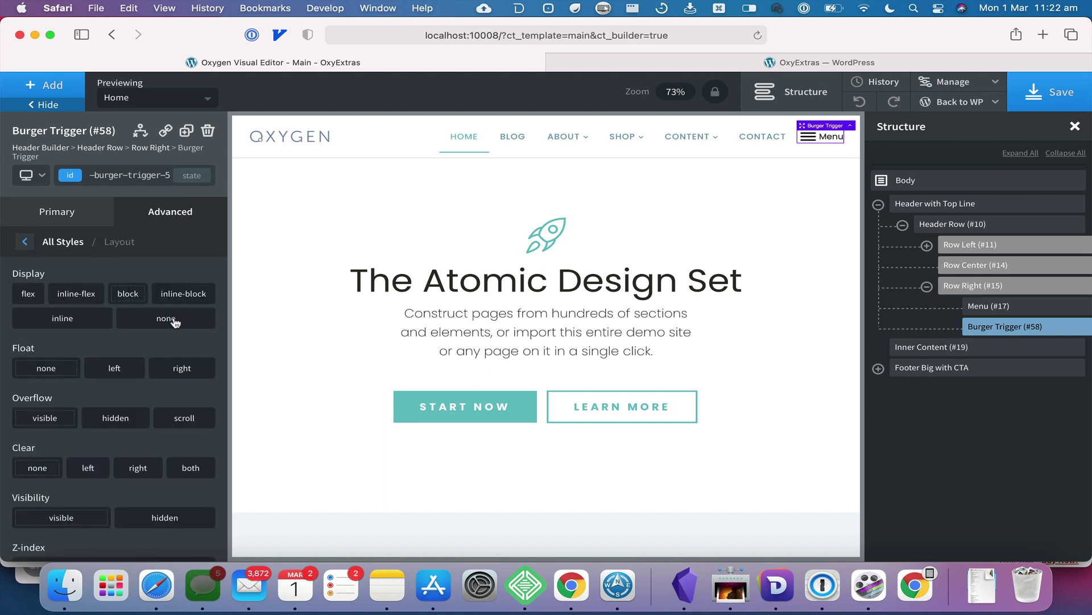
left_click(193, 324)
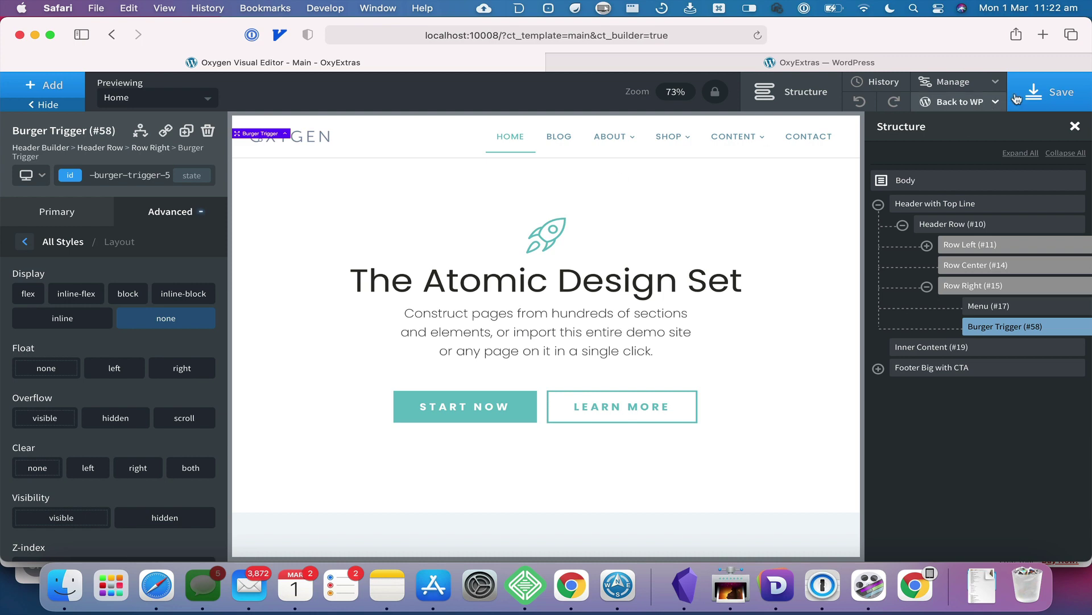
left_click(1047, 92)
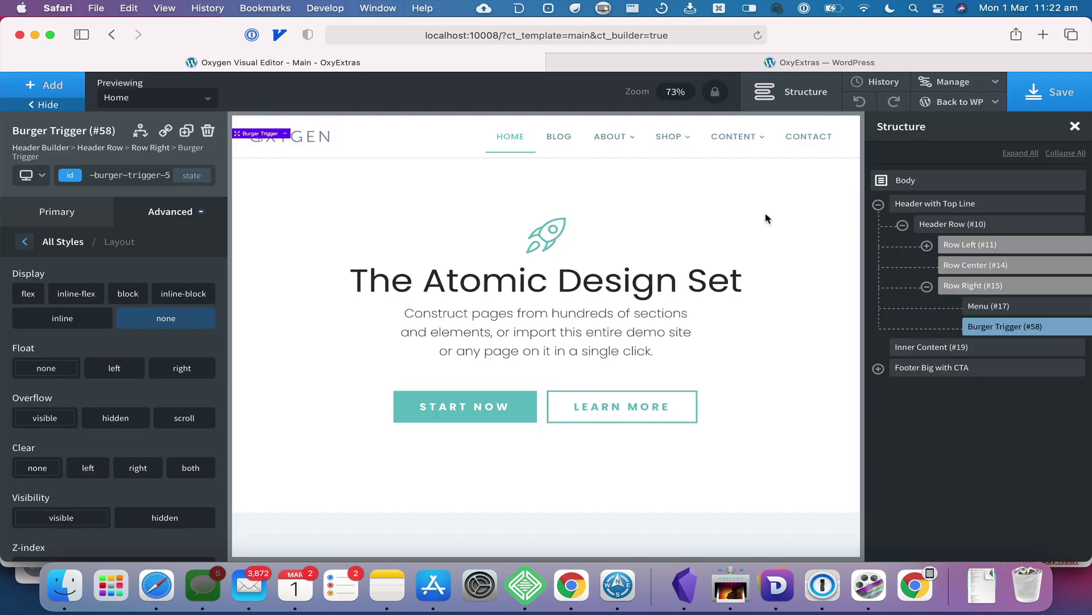
Step: Reload the front end in Chrome and preview it at 1121px, then 1120px, viewport widths
key("super+Tab")
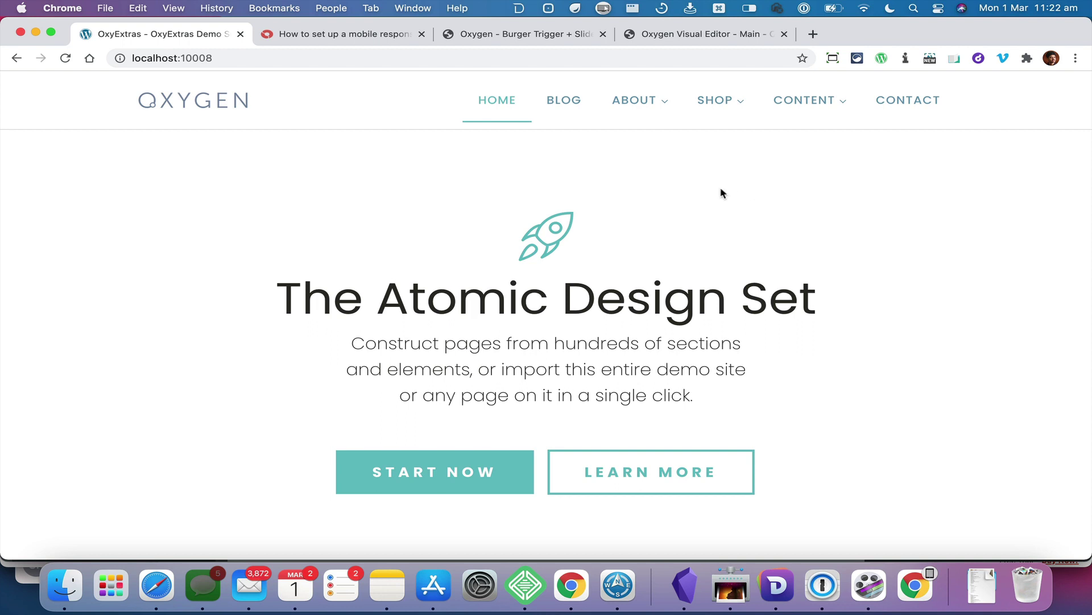
key("super+r")
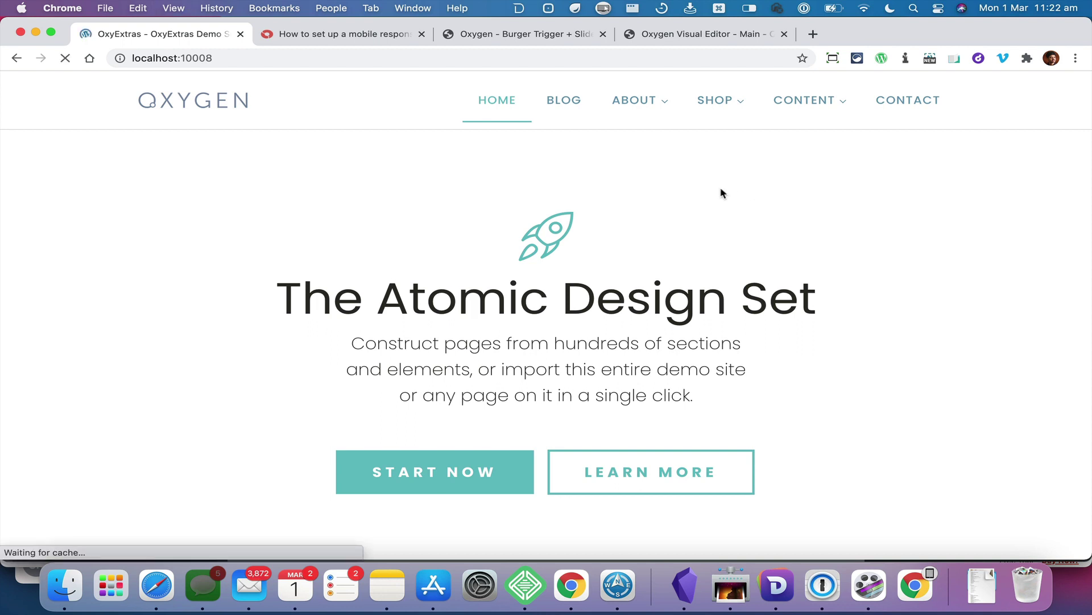
key("super+alt+i")
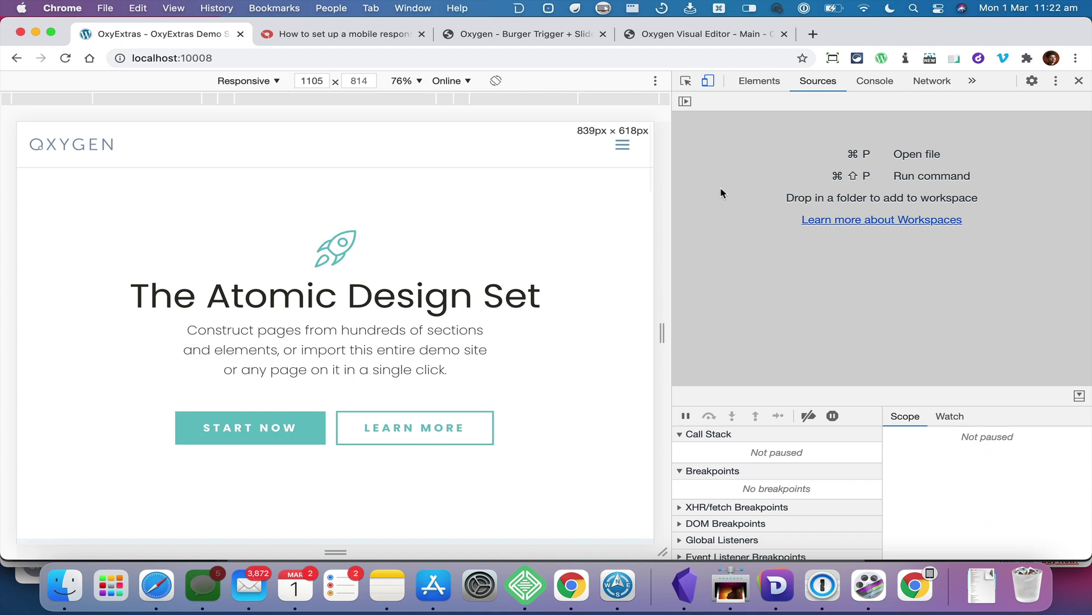
double_click(314, 81)
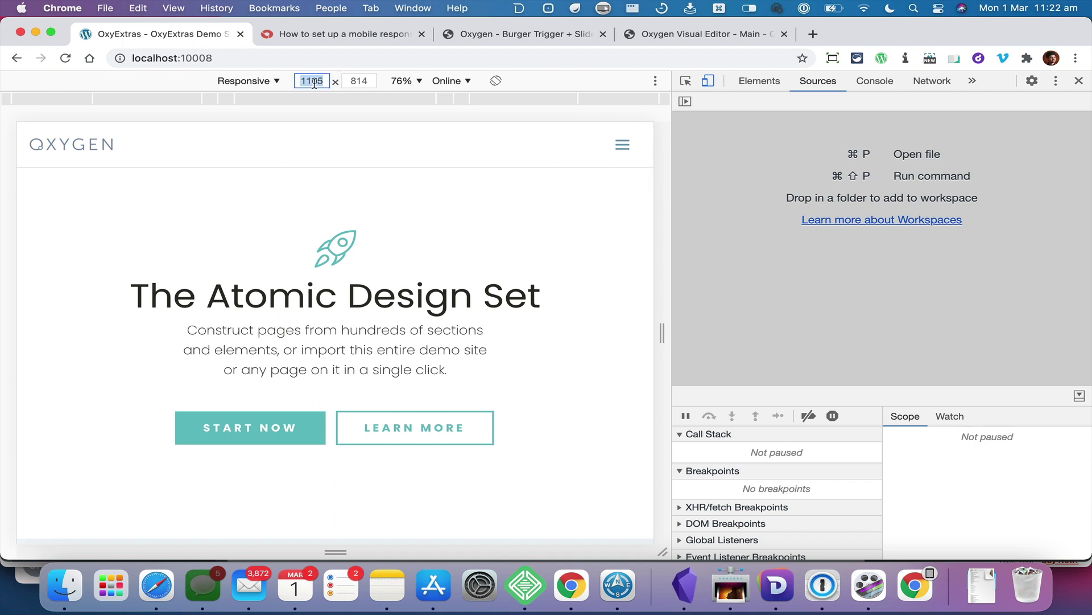
type("1121")
key("Return")
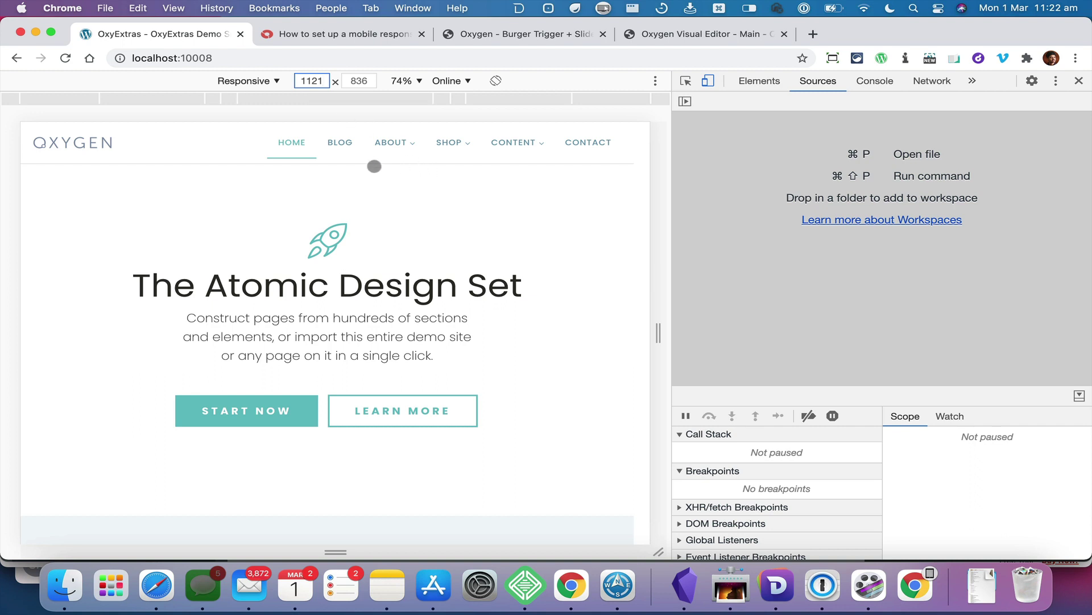
key("Down")
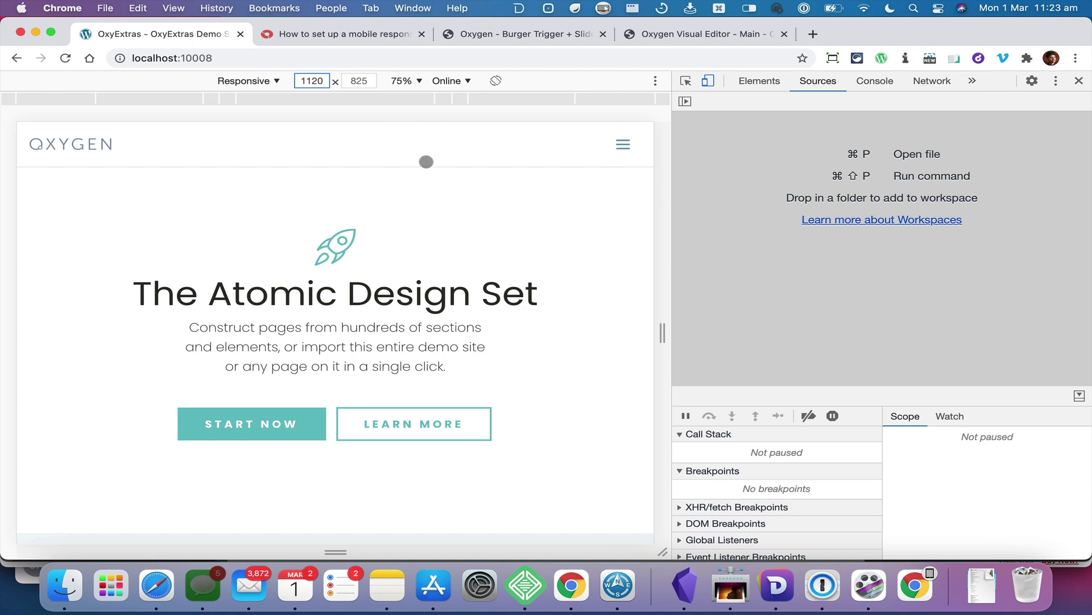
key("super+Tab")
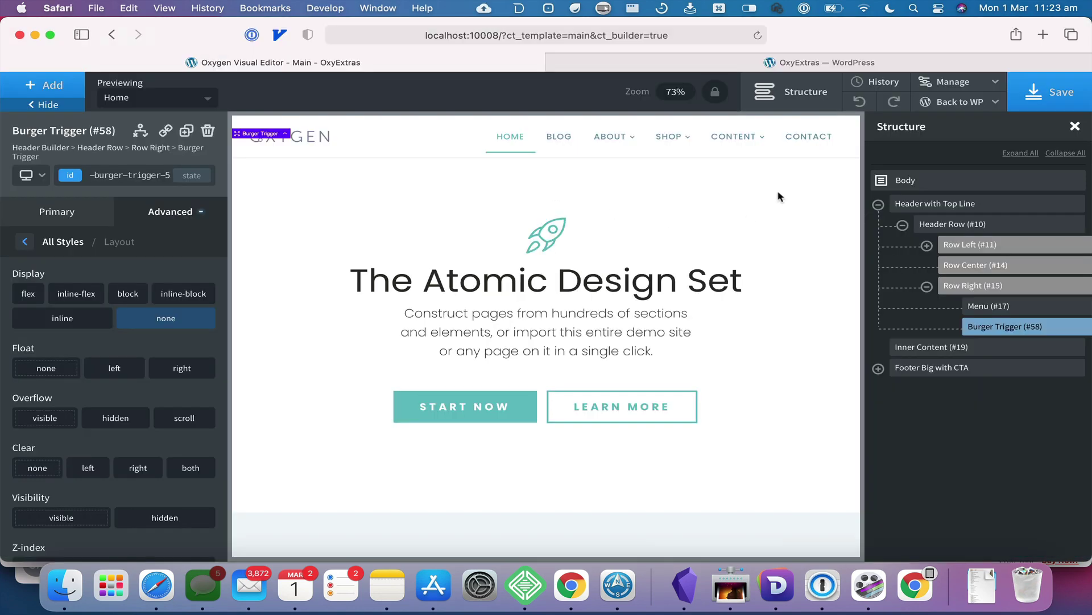
Step: At the Page container (1120px) breakpoint, set the nav Menu's Display to none
left_click(1002, 312)
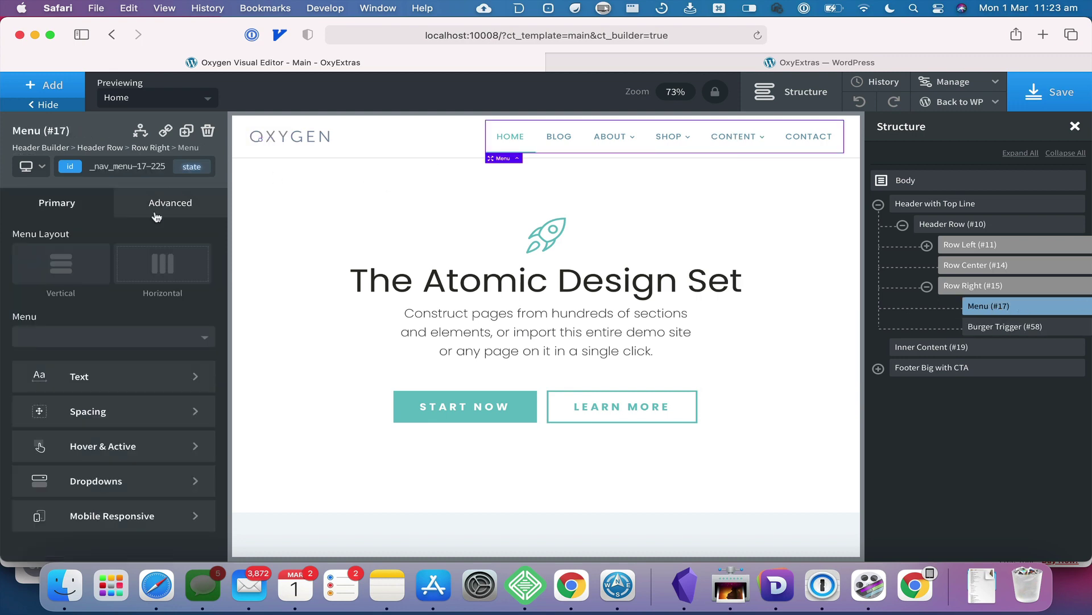
left_click(40, 167)
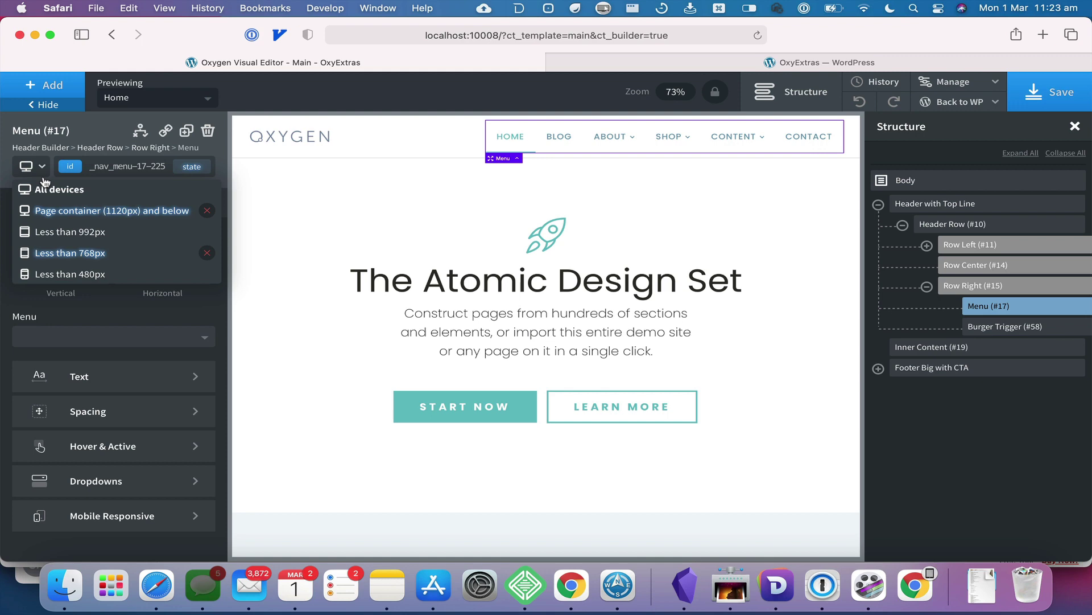
left_click(115, 211)
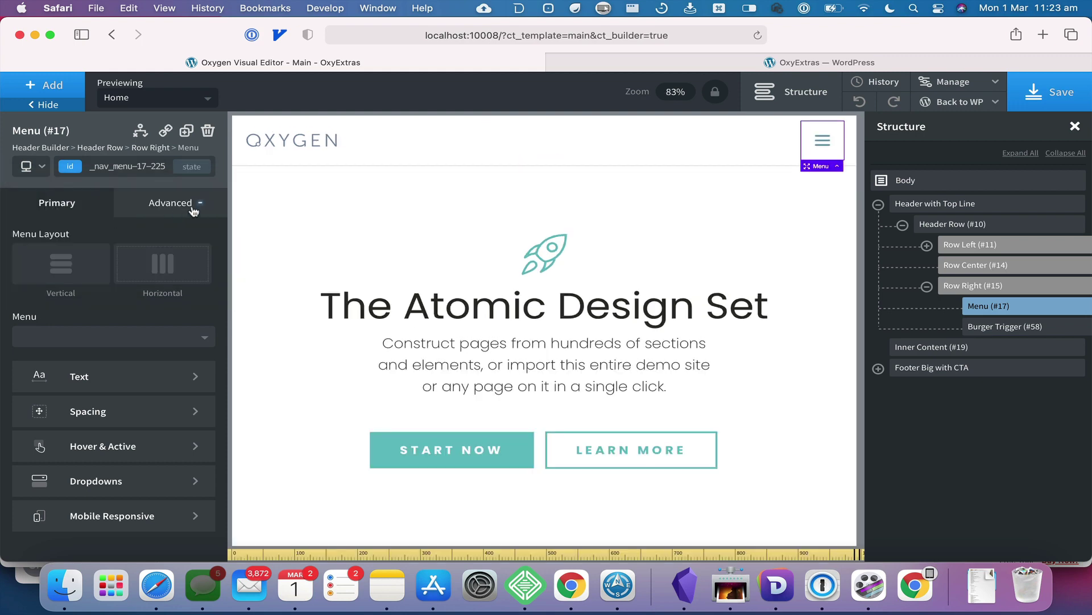
left_click(193, 211)
left_click(139, 313)
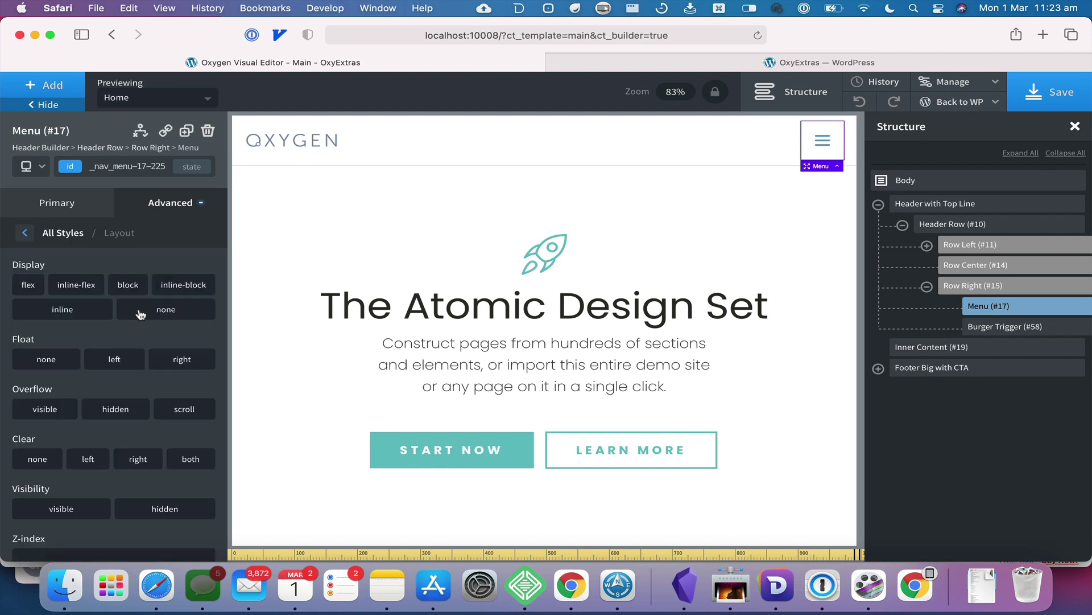
left_click(165, 310)
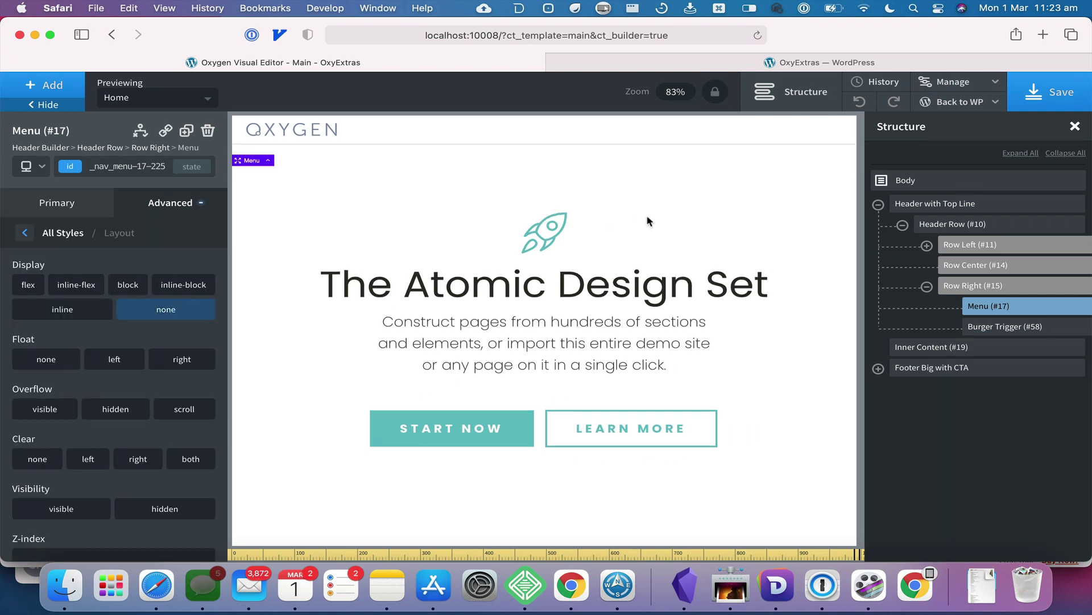
Step: Set the Burger Trigger's Display to block at that breakpoint and save
left_click(993, 327)
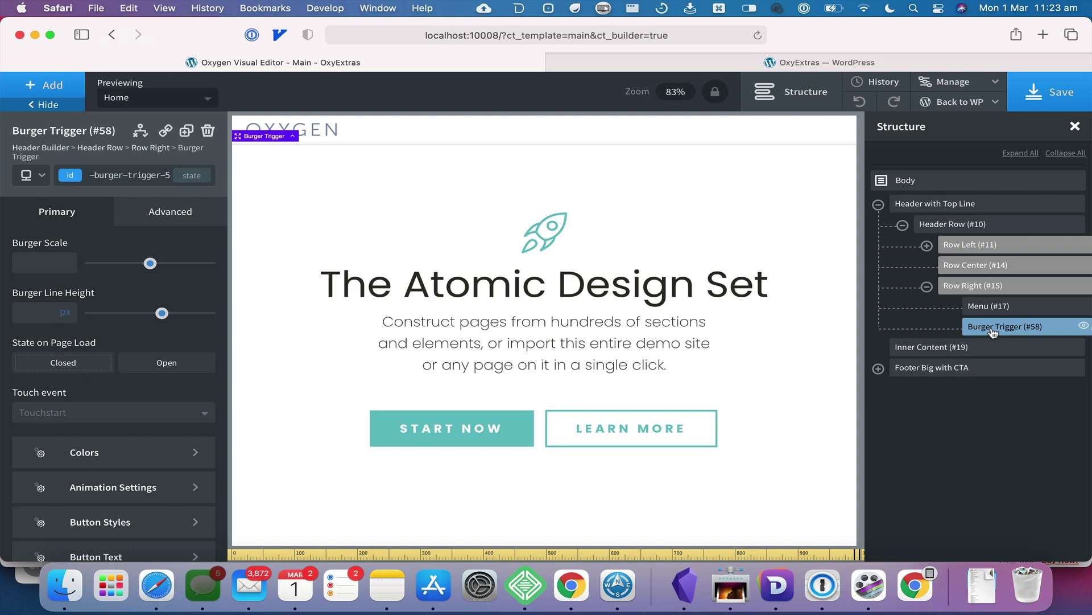
left_click(192, 215)
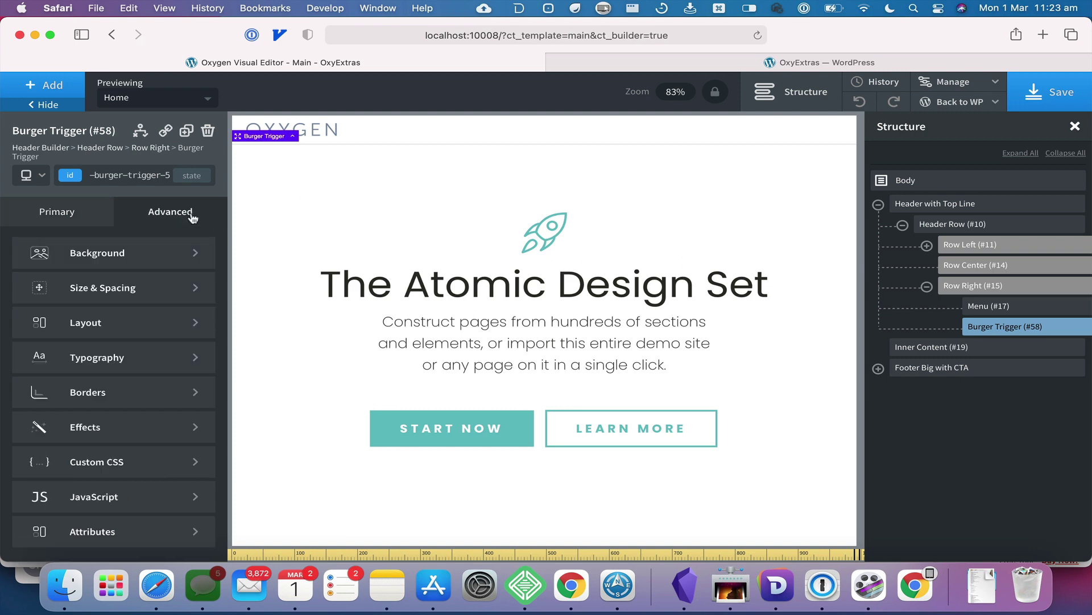
left_click(165, 318)
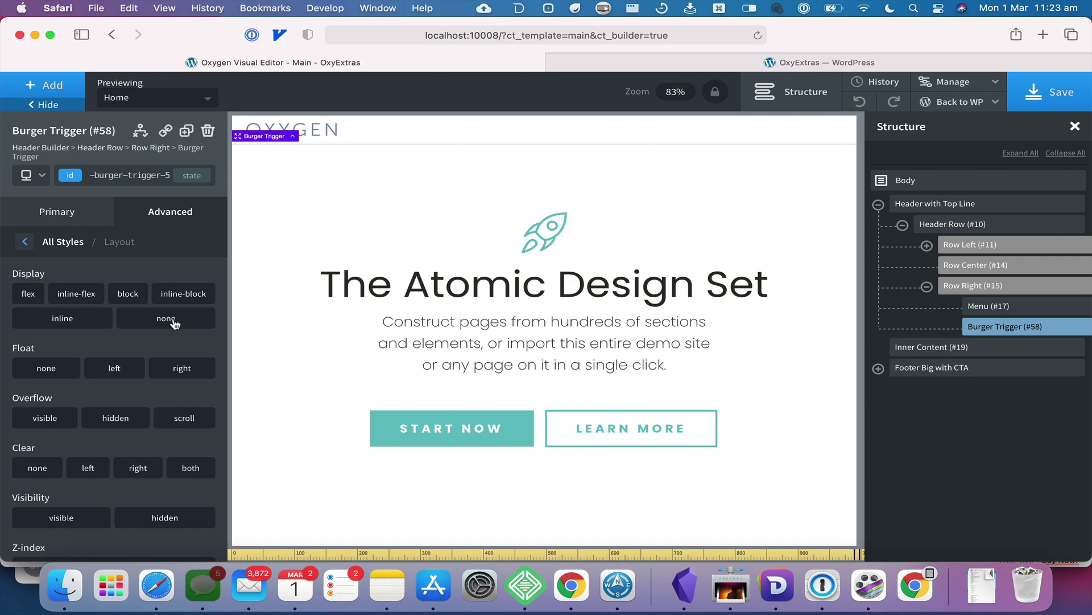
left_click(132, 295)
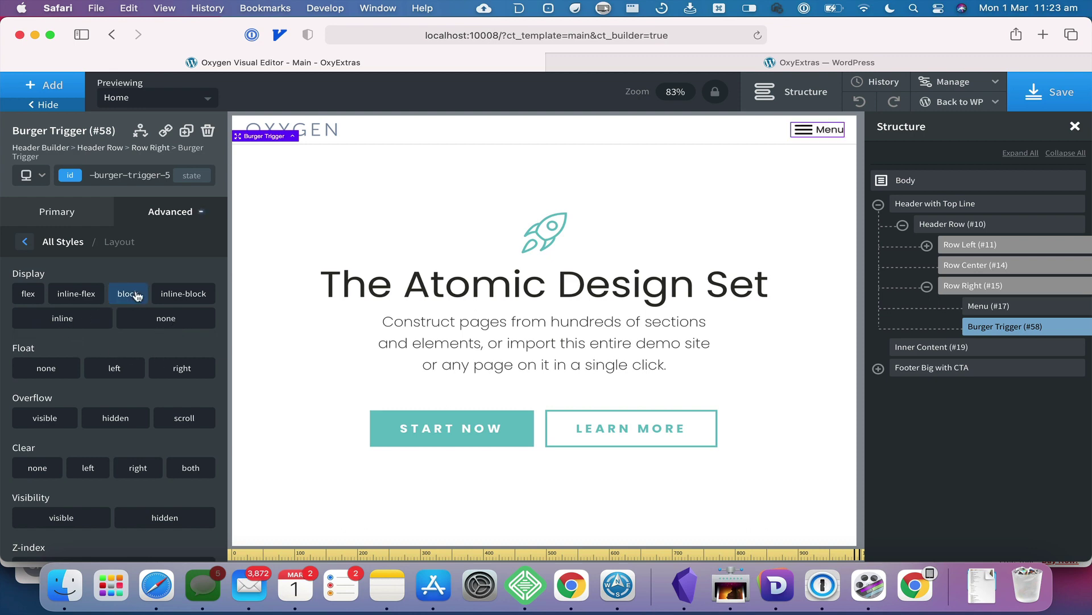
left_click(1047, 93)
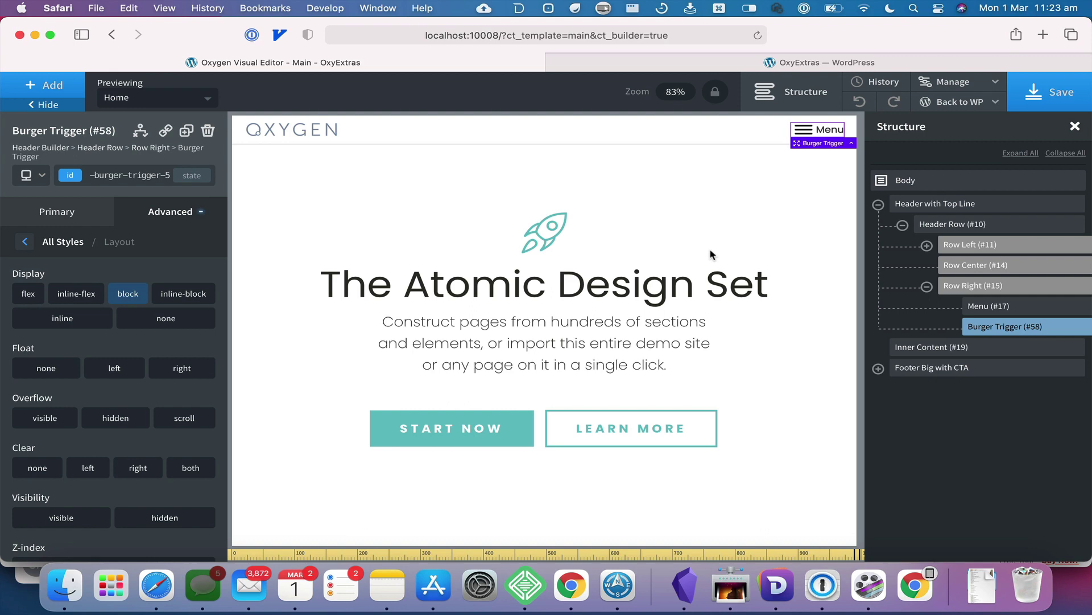
Step: Reload the Chrome front-end preview at 1120px to check the Menu-labelled burger trigger
key("super+Tab")
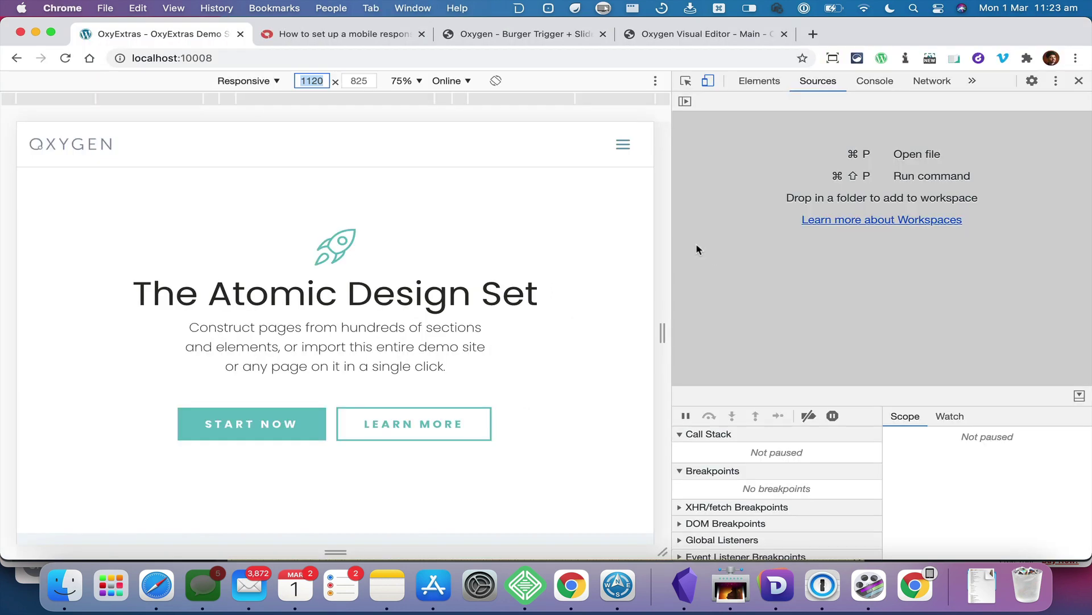
key("super+r")
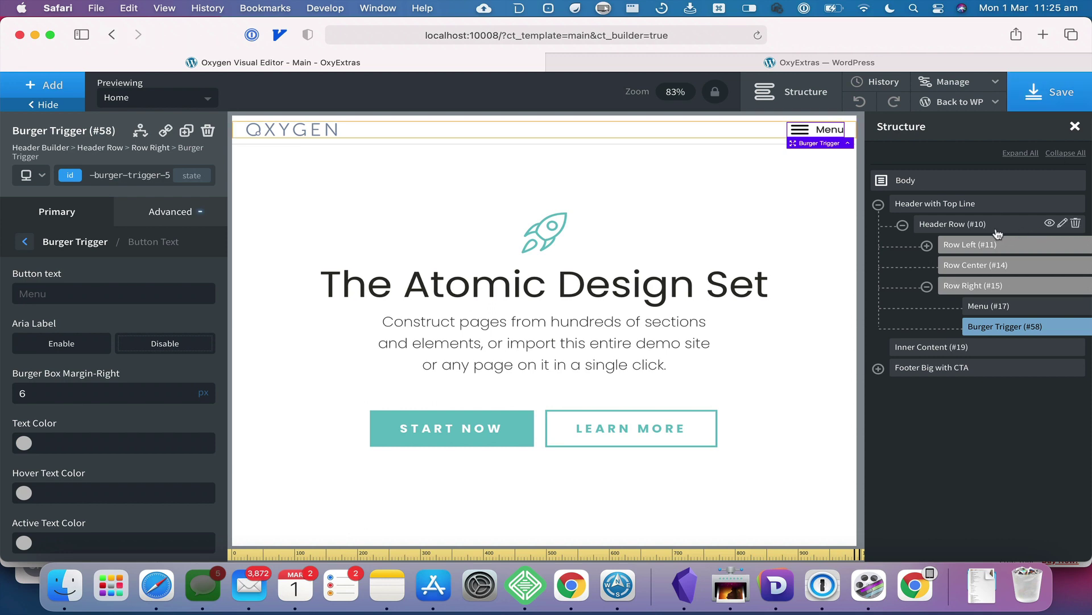
Step: Add a second row to the header and insert a Slide Menu component
left_click(966, 222)
left_click(961, 206)
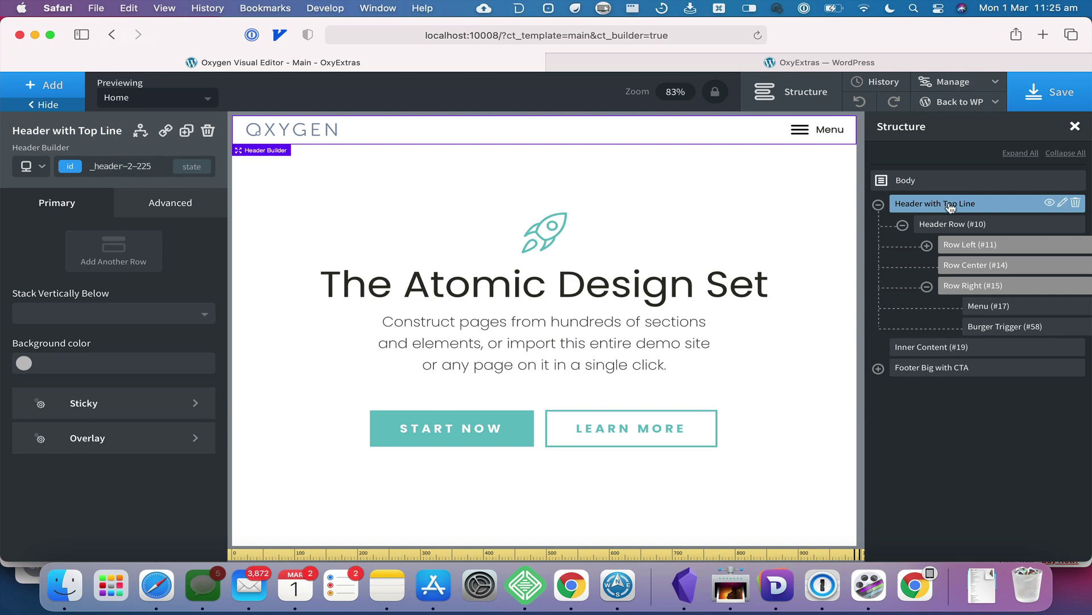
left_click(145, 266)
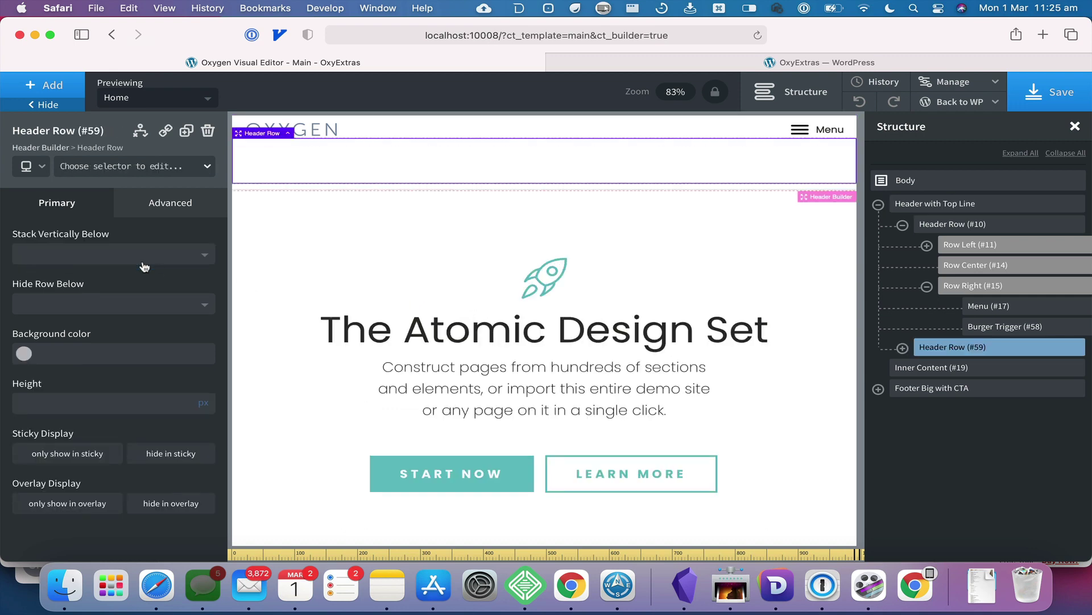
left_click(45, 86)
left_click(166, 368)
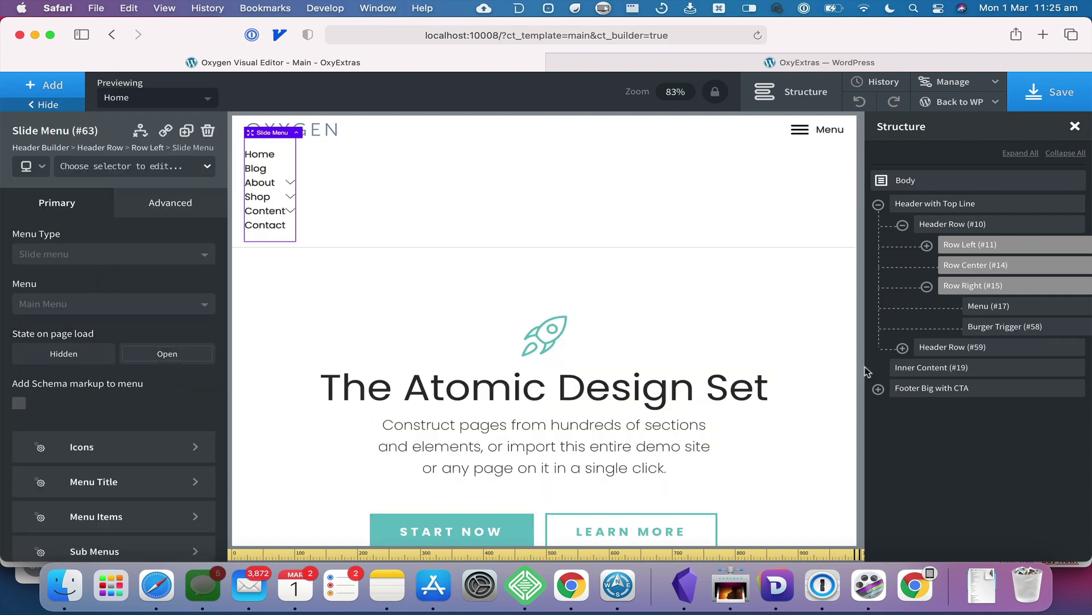
Step: Move the Slide Menu from Row Left into Row Center of Header Row (#59)
left_click(902, 348)
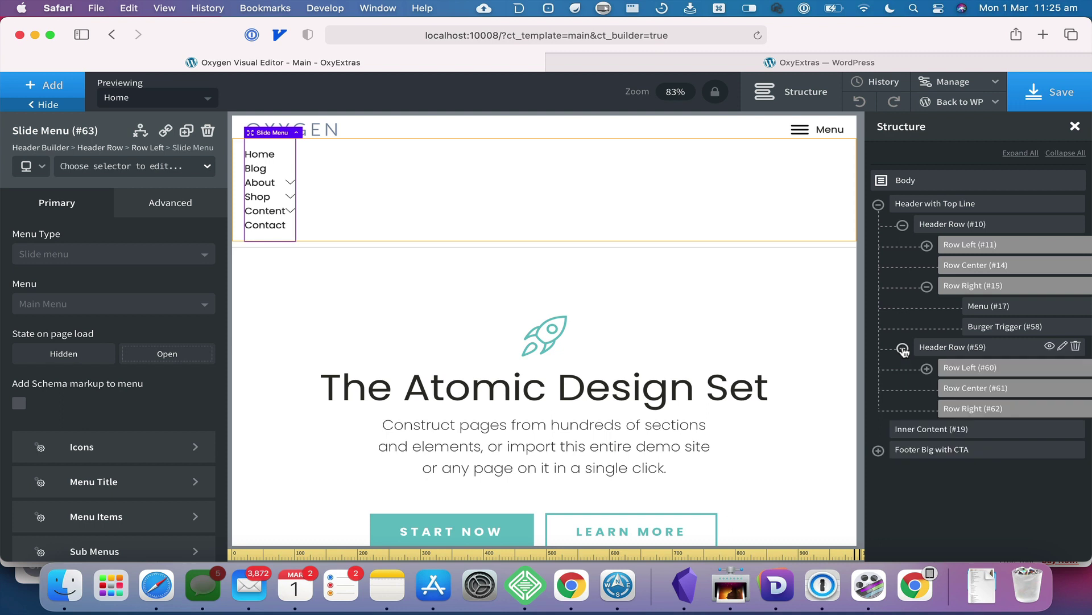
left_click(928, 369)
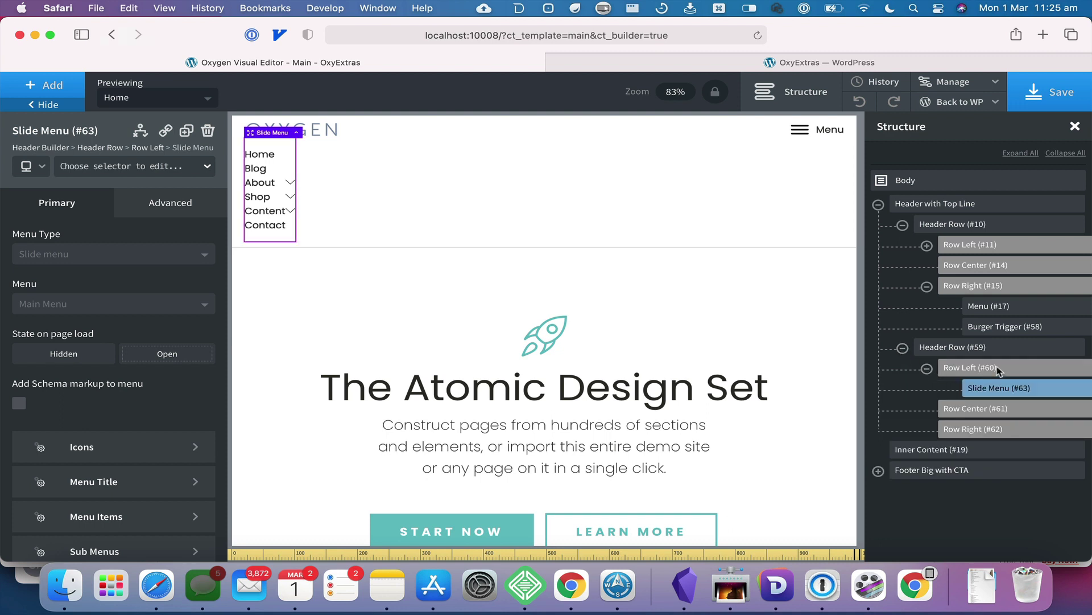
mouse_move(1006, 393)
mouse_move(1006, 392)
left_mouse_down()
mouse_move(1013, 424)
mouse_move(1016, 406)
left_mouse_up()
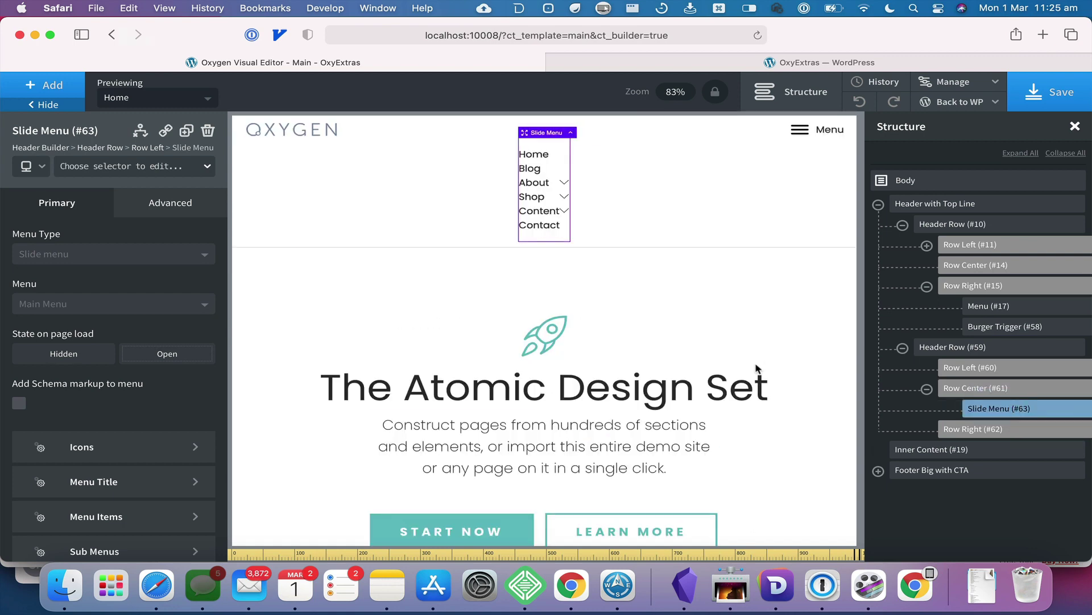
Step: Set the Slide Menu's width to 100% under Advanced > Size & Spacing
left_click(182, 220)
left_click(129, 279)
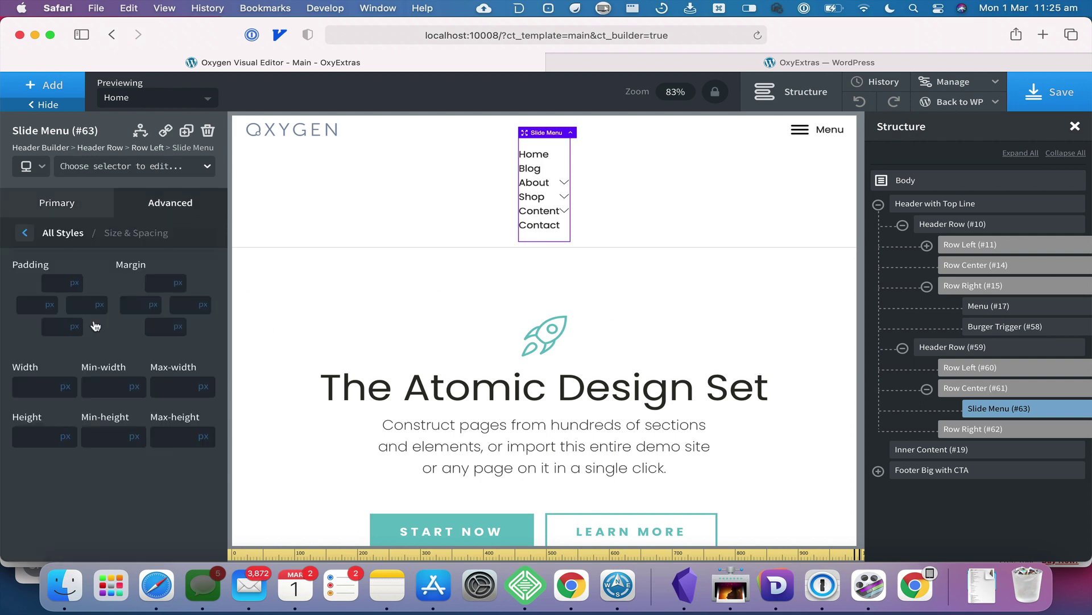
left_click(63, 388)
left_click(66, 379)
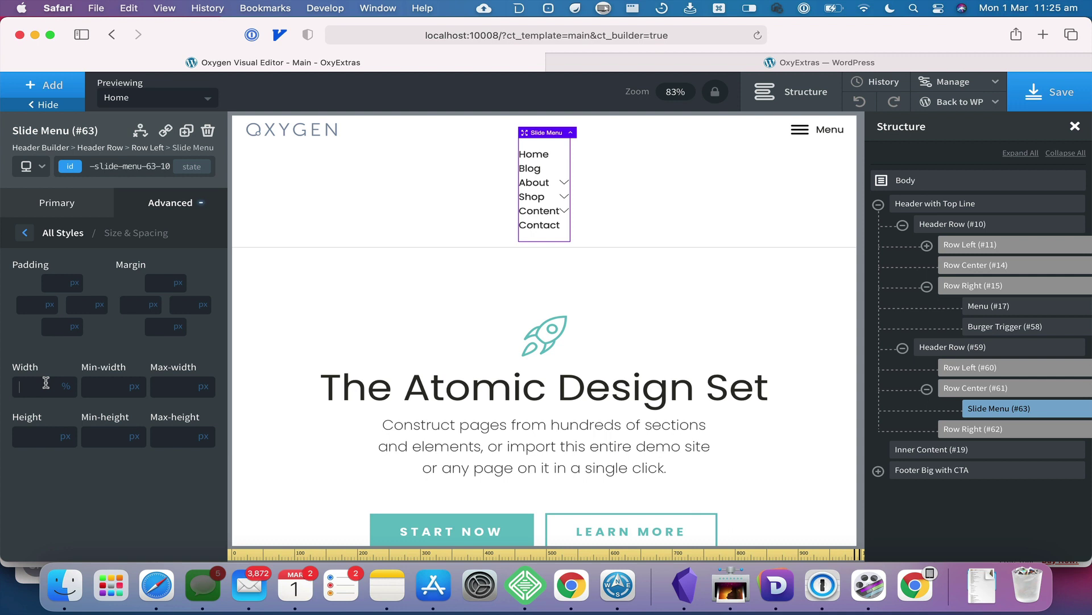
type("100")
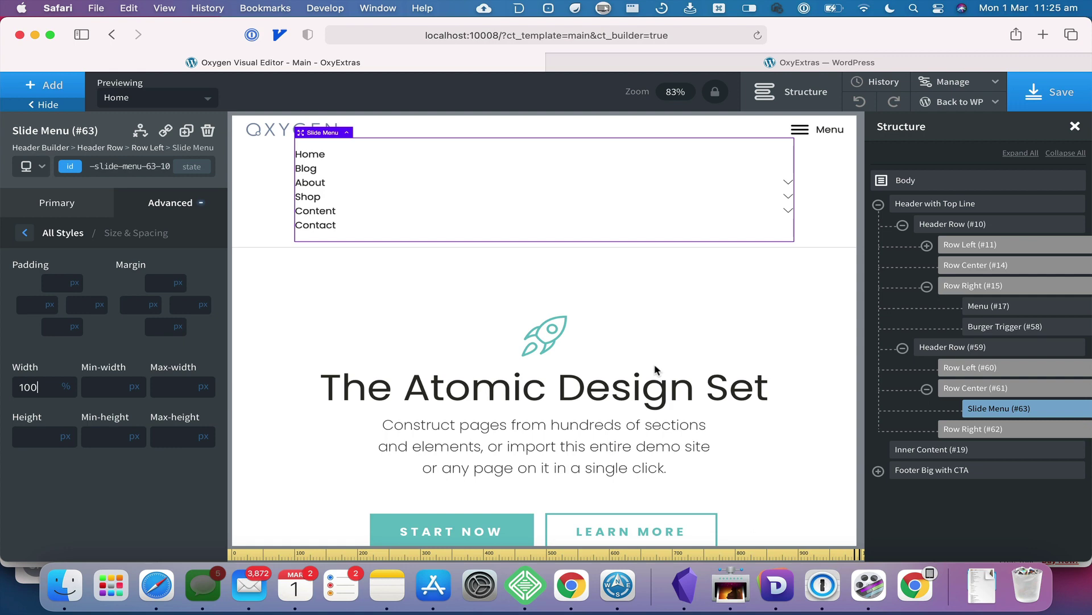
left_click(965, 351)
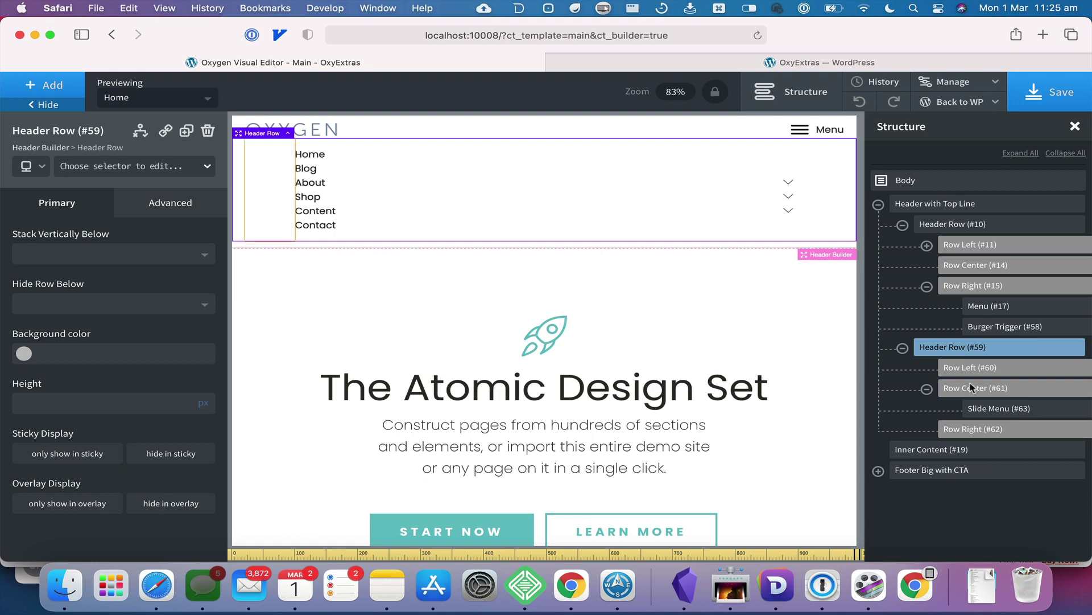
left_click(993, 414)
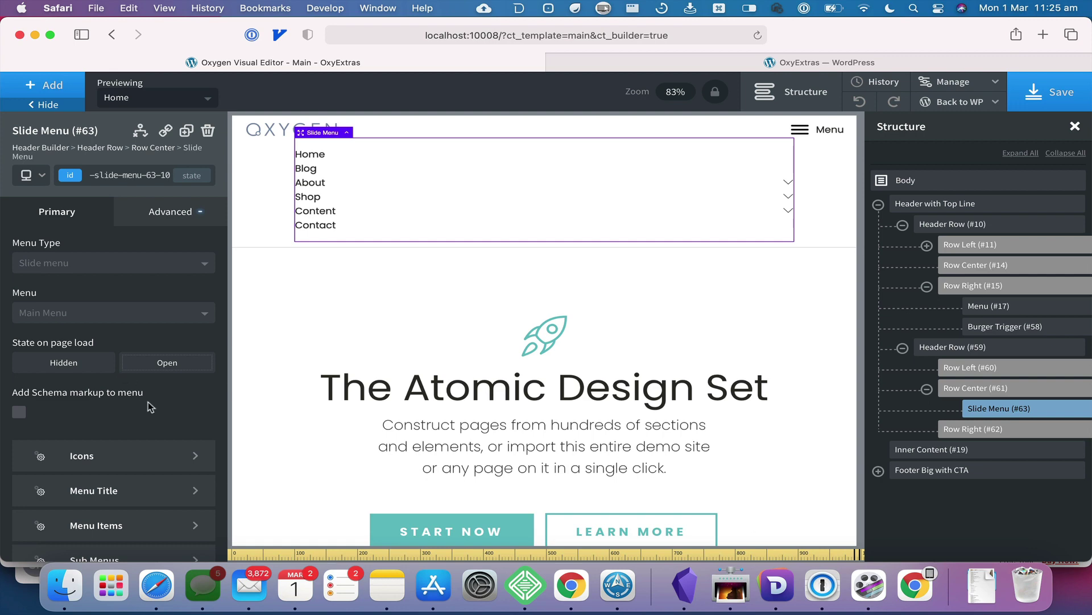
Step: Set the slide menu items' top and bottom padding to 12 px, checking the expanded About submenu
scroll(149, 375, "down", 5)
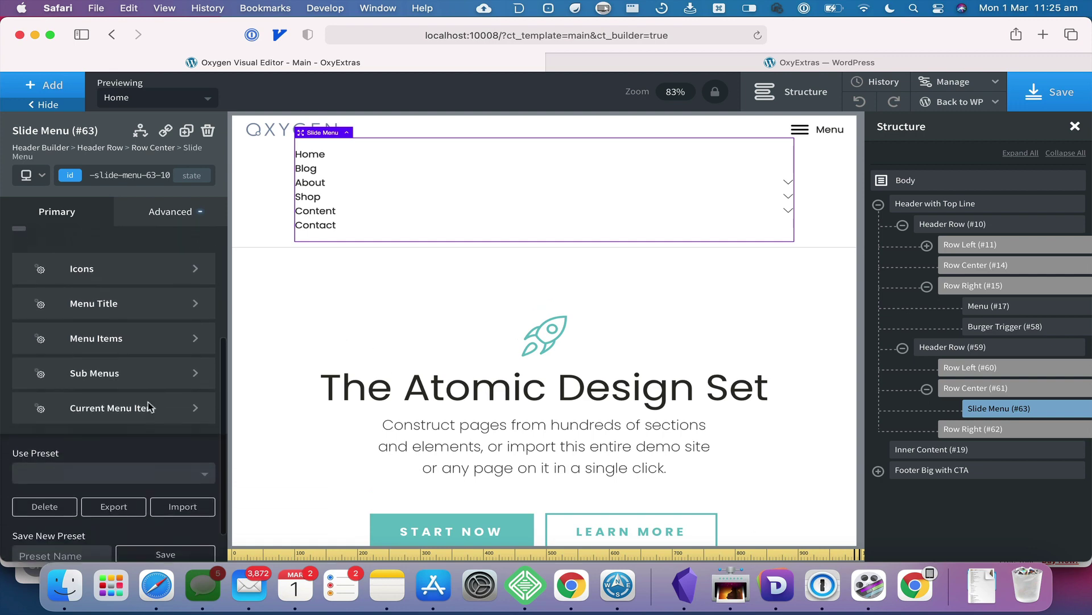
left_click(160, 330)
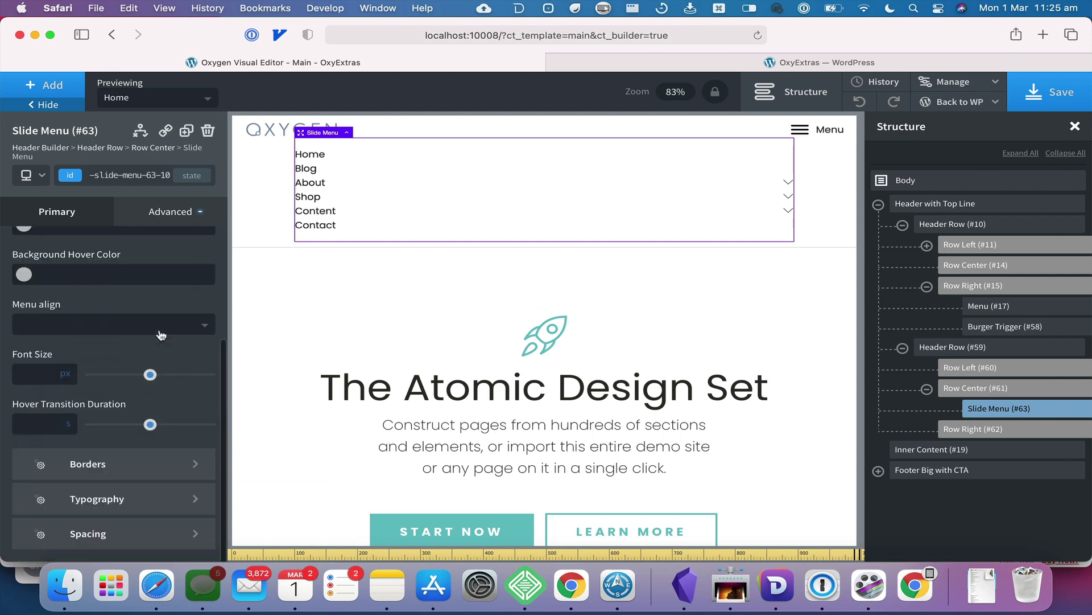
left_click(140, 531)
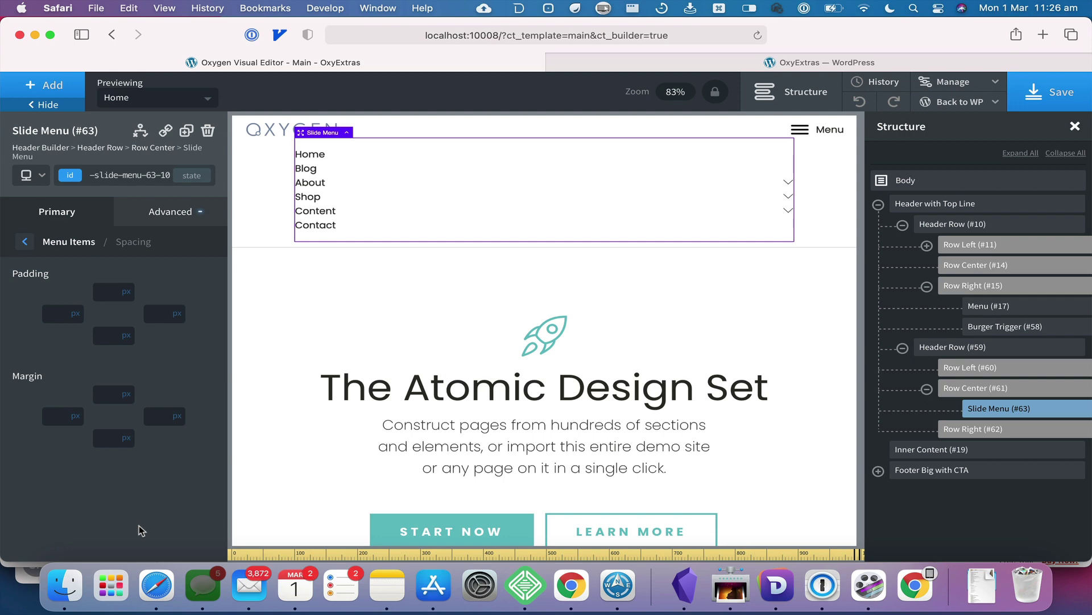
left_click(108, 291)
type("1")
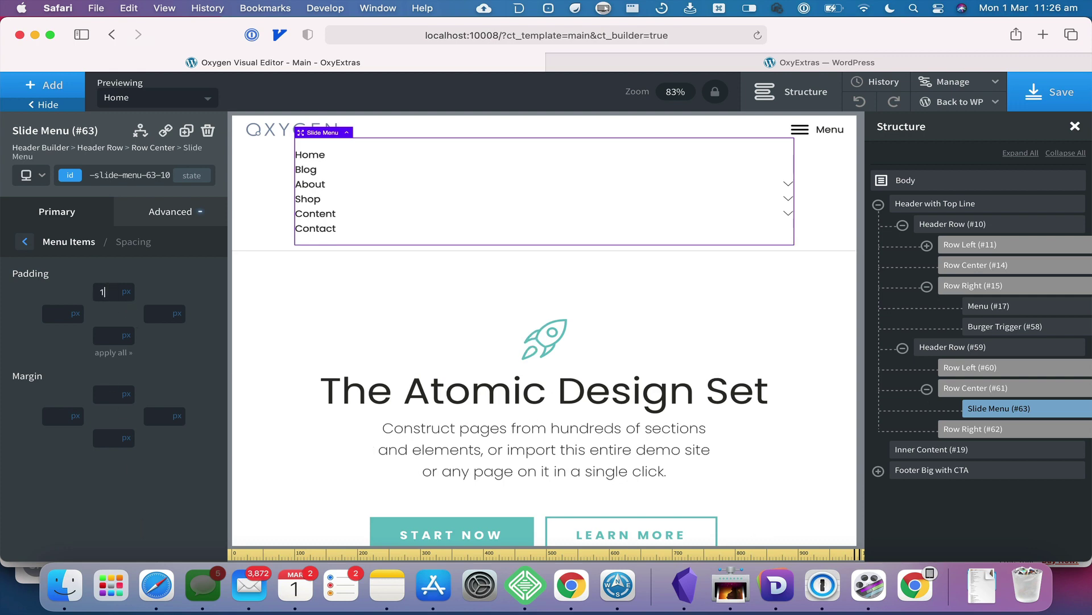
type("212")
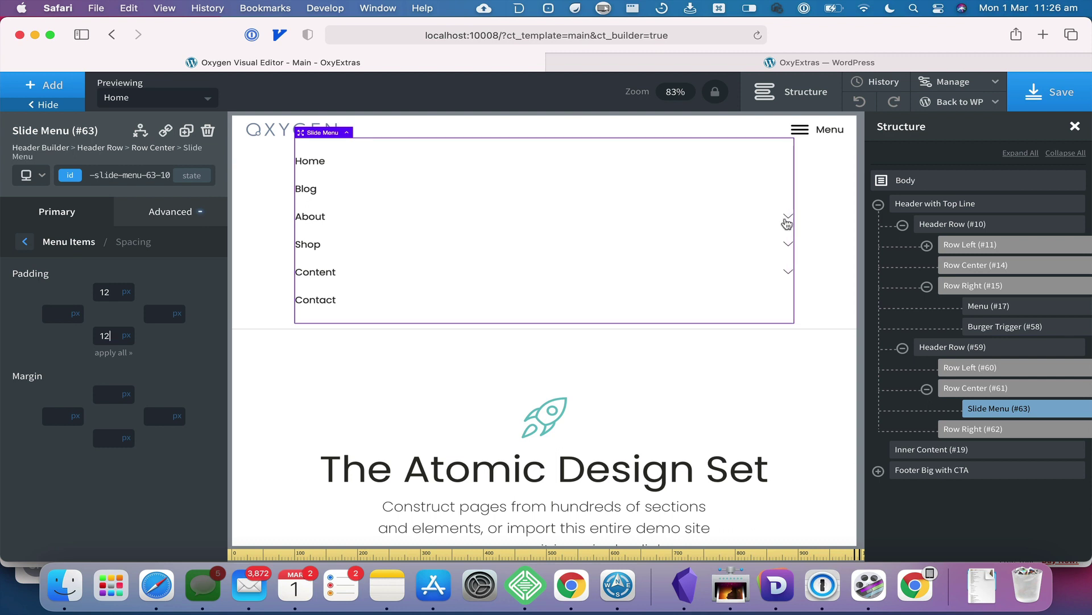
left_click(788, 219)
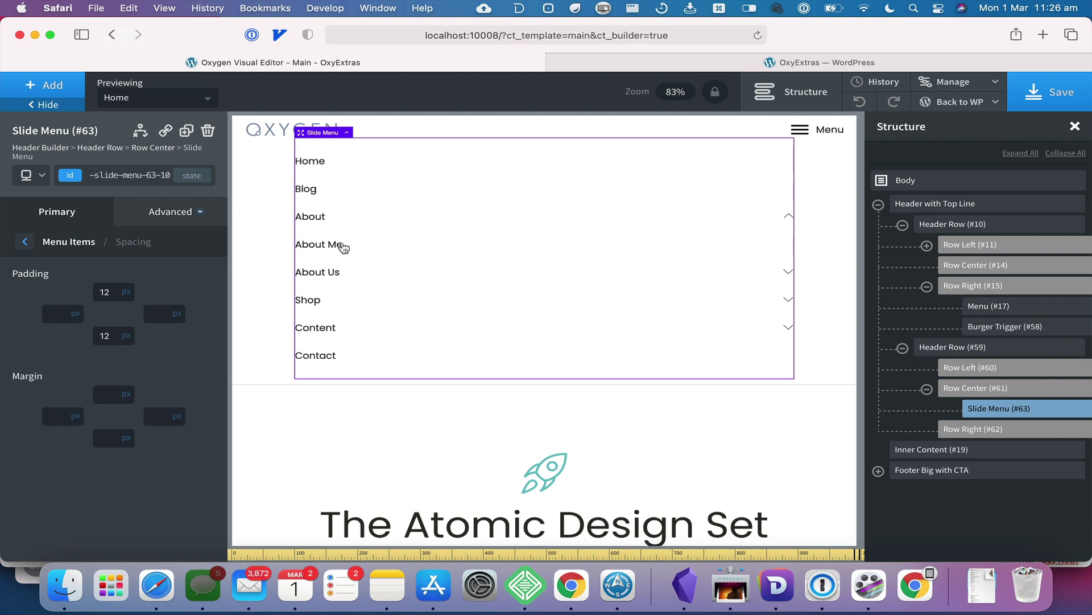
left_click(25, 245)
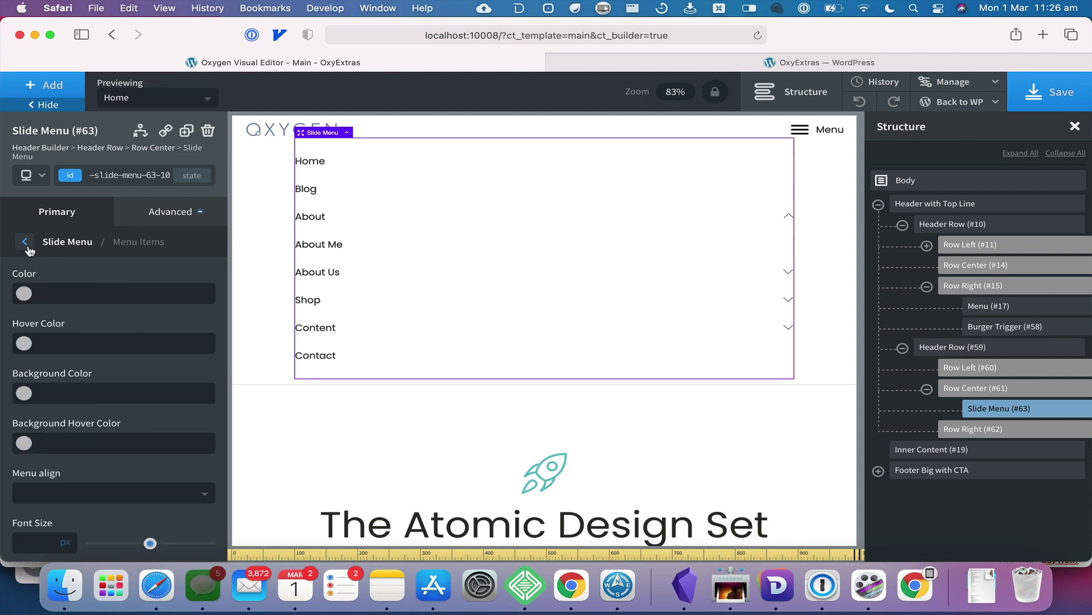
Step: Give the Slide Menu's Sub Menus a 40 px left margin to indent About Me and About Us
scroll(145, 410, "down", 5)
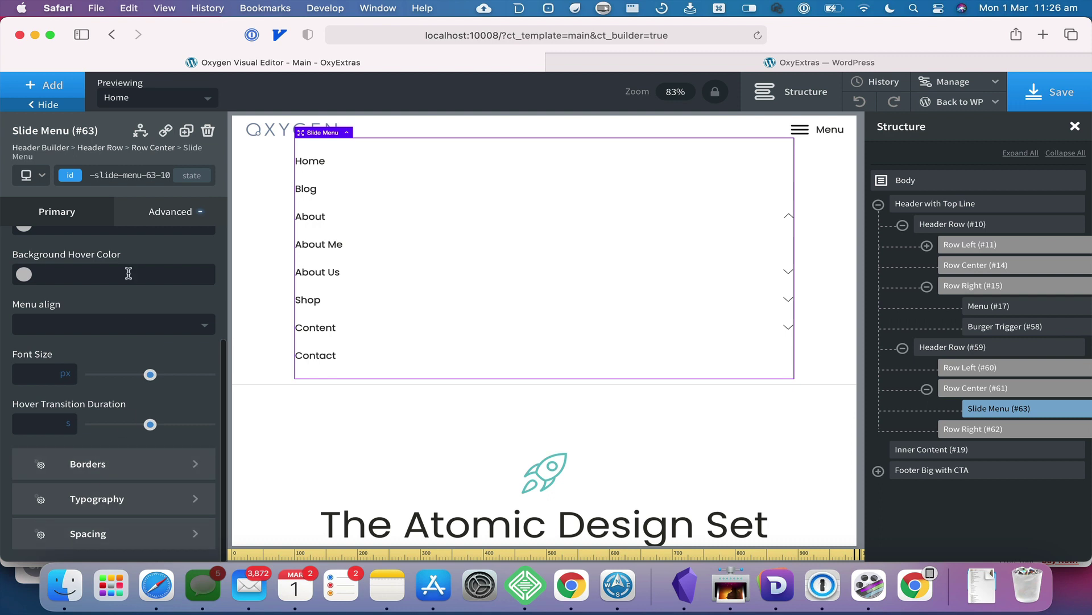
scroll(128, 273, "up", 5)
left_click(25, 246)
scroll(130, 426, "down", 4)
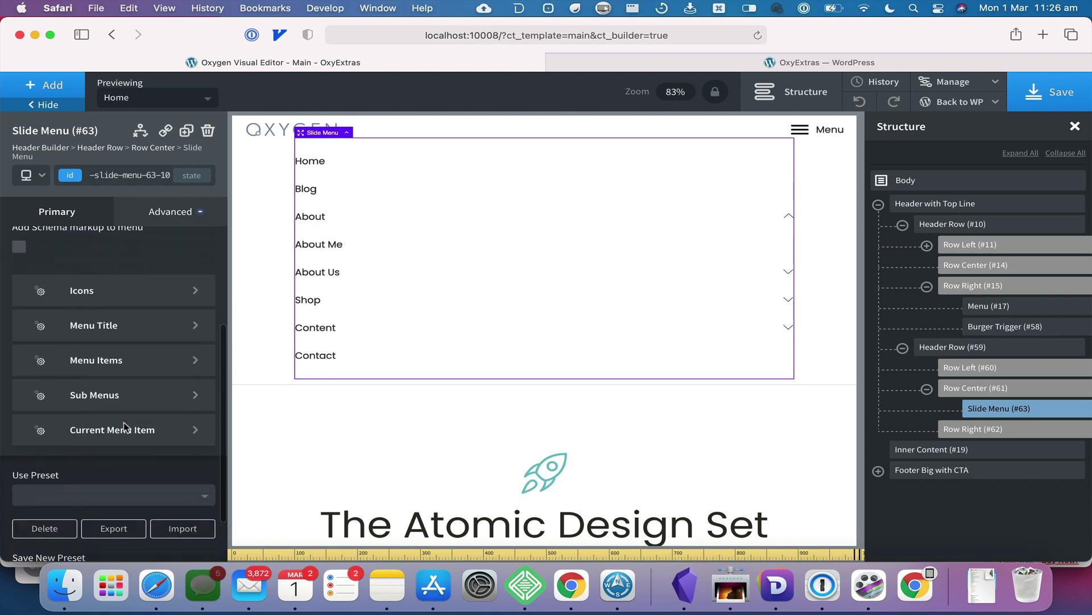
left_click(147, 386)
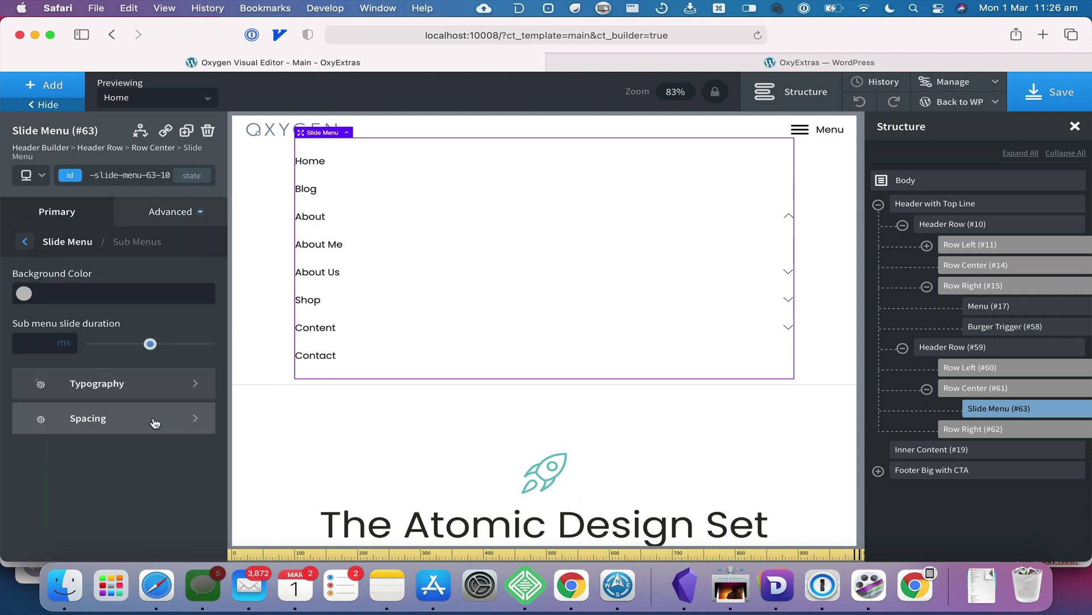
left_click(154, 421)
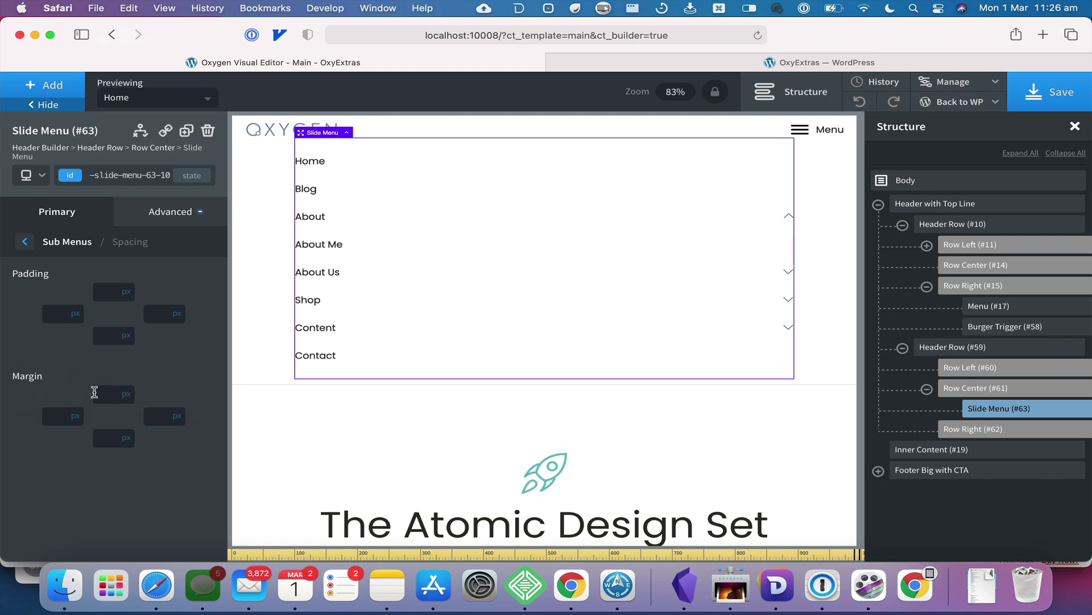
left_click(59, 418)
type("40")
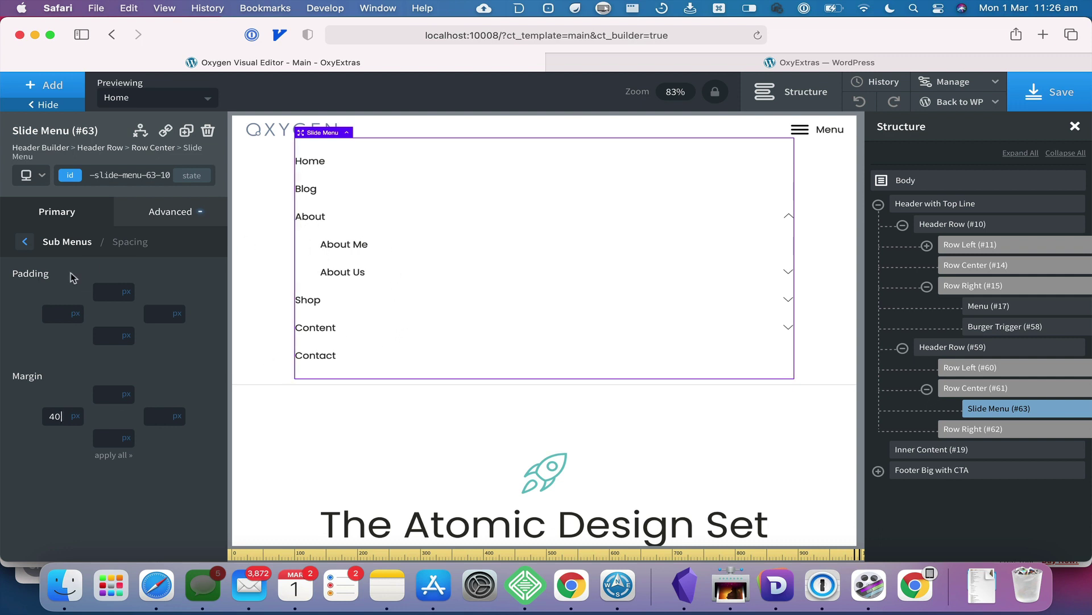
left_click(25, 242)
left_click(25, 243)
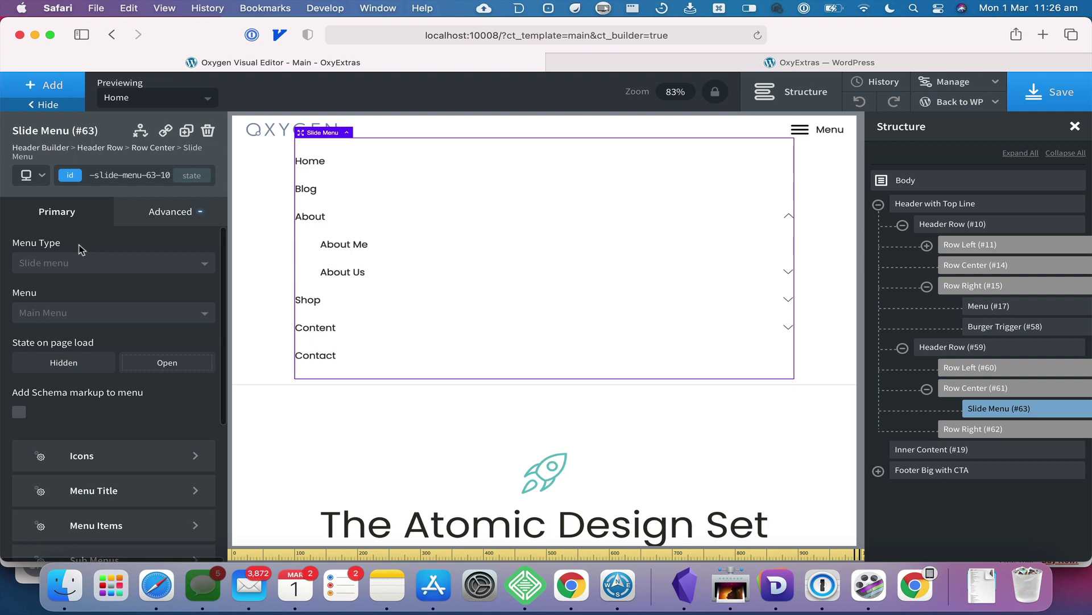
Step: Colour the Slide Menu's current menu item with the global colour atomic - Hippie Blue
scroll(111, 392, "down", 3)
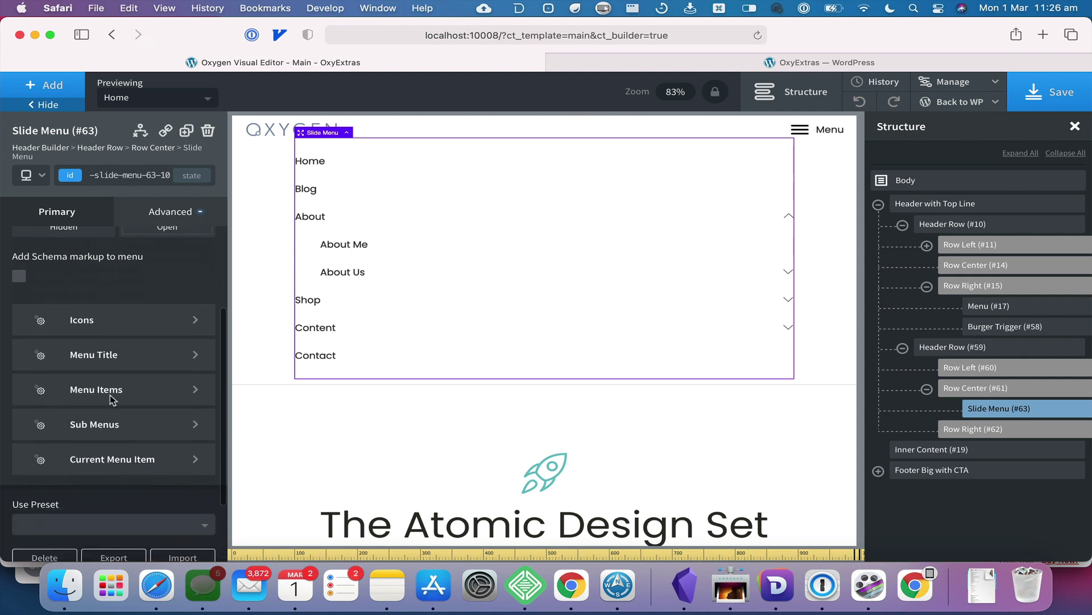
left_click(144, 462)
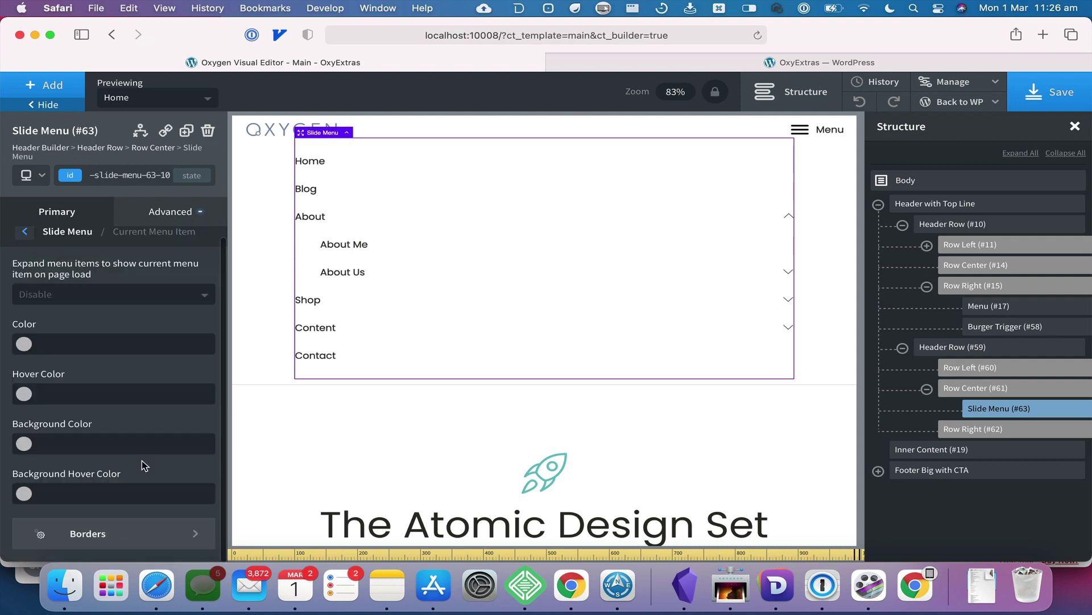
left_click(24, 343)
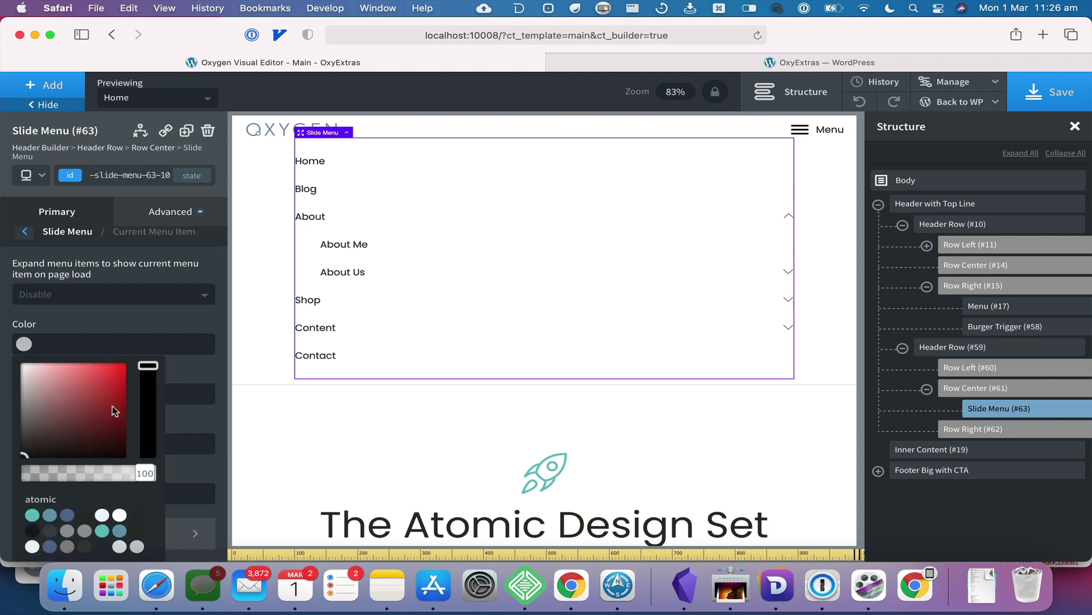
scroll(111, 408, "down", 1)
left_click(119, 509)
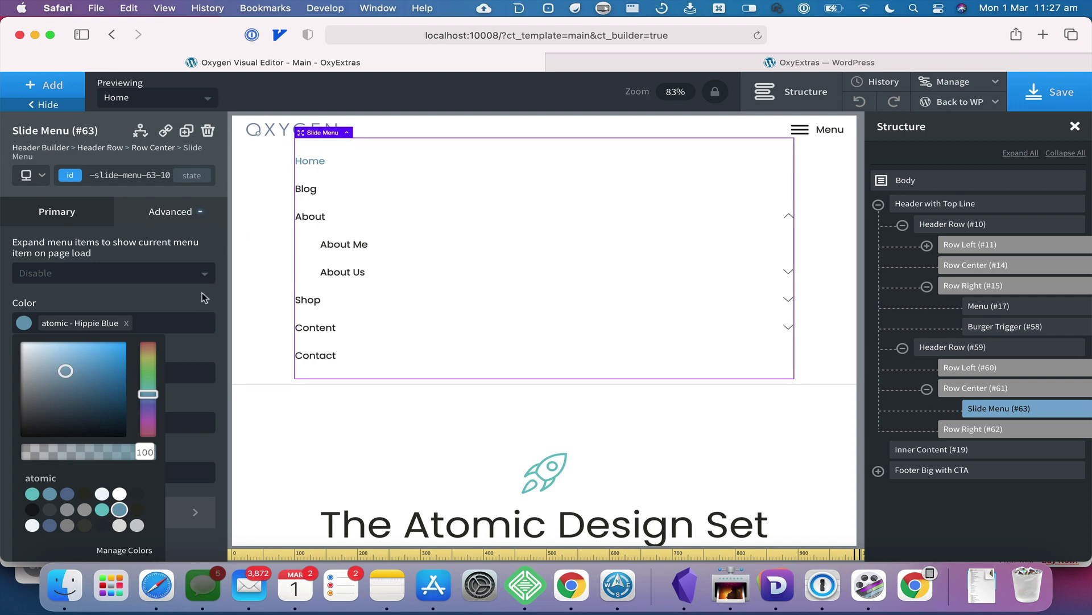
left_click(179, 292)
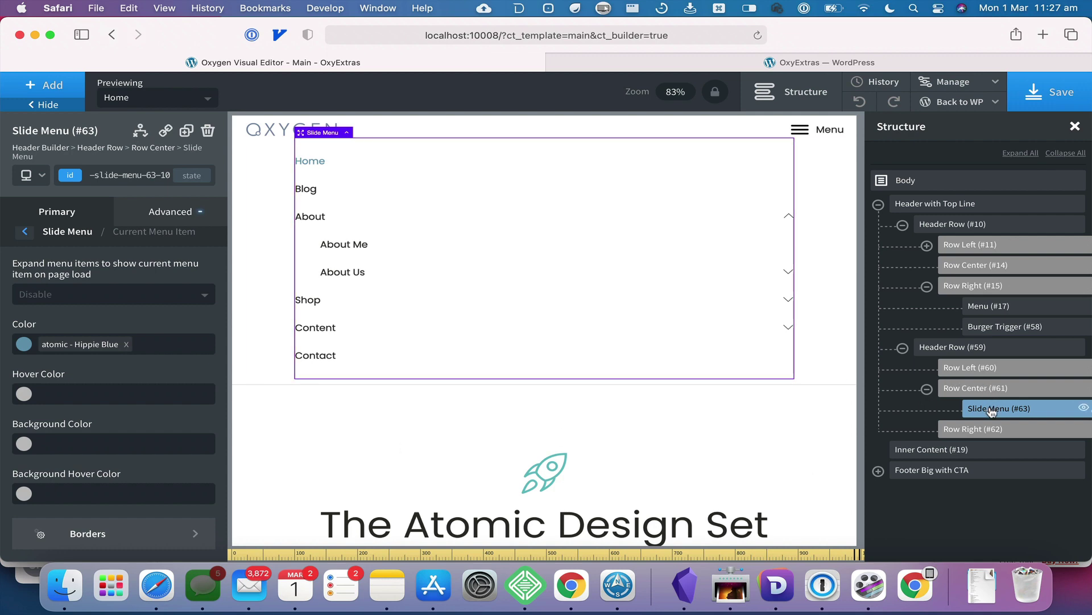
Step: Set the Slide Menu's state on page load to Hidden
left_click(26, 231)
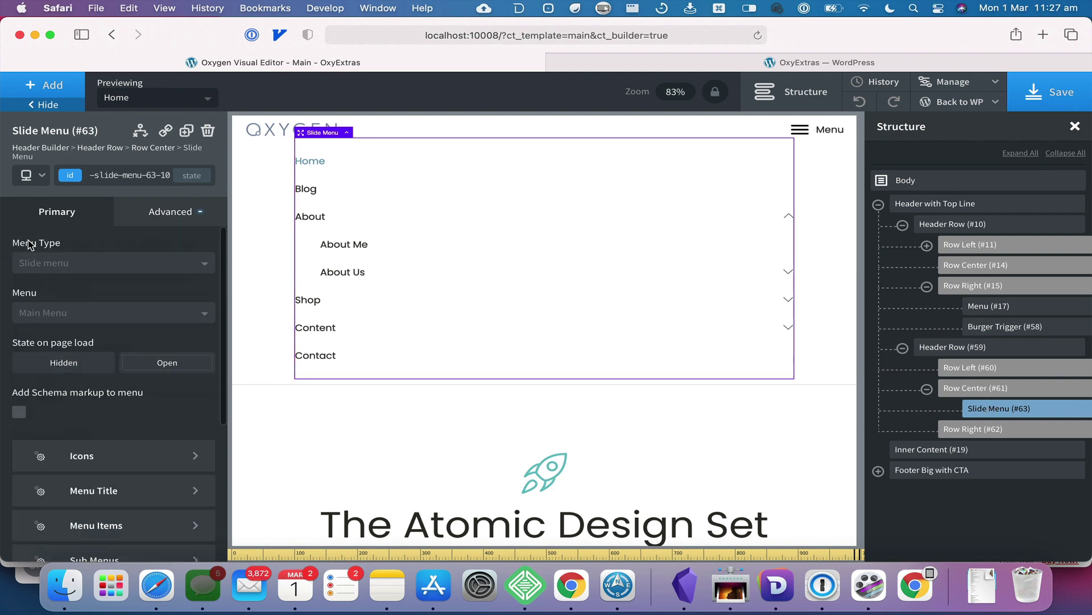
scroll(75, 367, "down", 1)
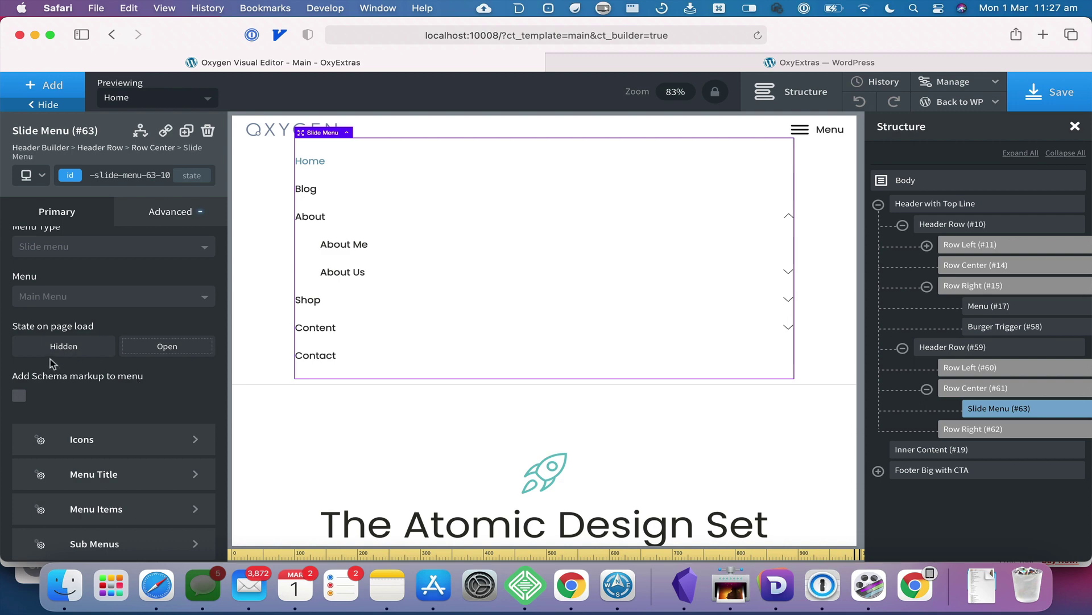
left_click(96, 349)
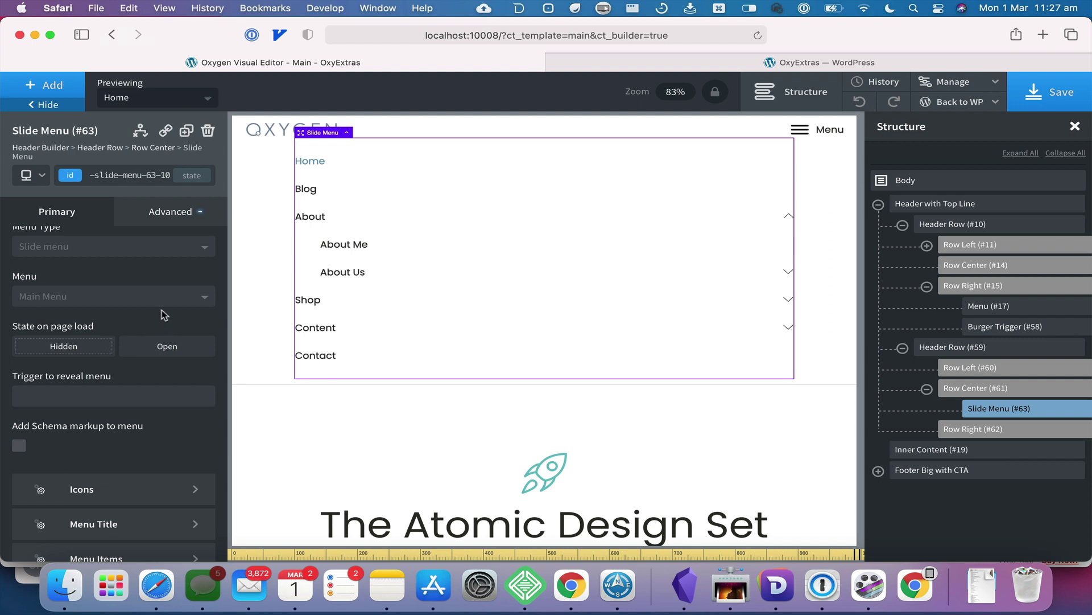
Step: Choose Main Menu as the slide menu's menu, keeping it hidden on page load
scroll(155, 381, "down", 1)
scroll(154, 380, "up", 2)
scroll(155, 386, "down", 1)
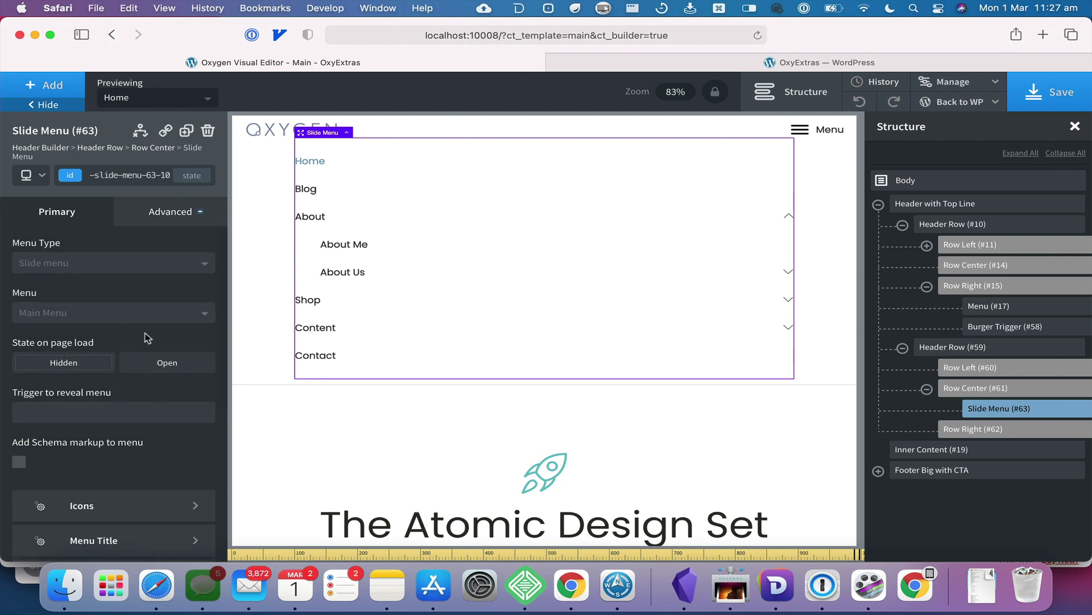
left_click(134, 315)
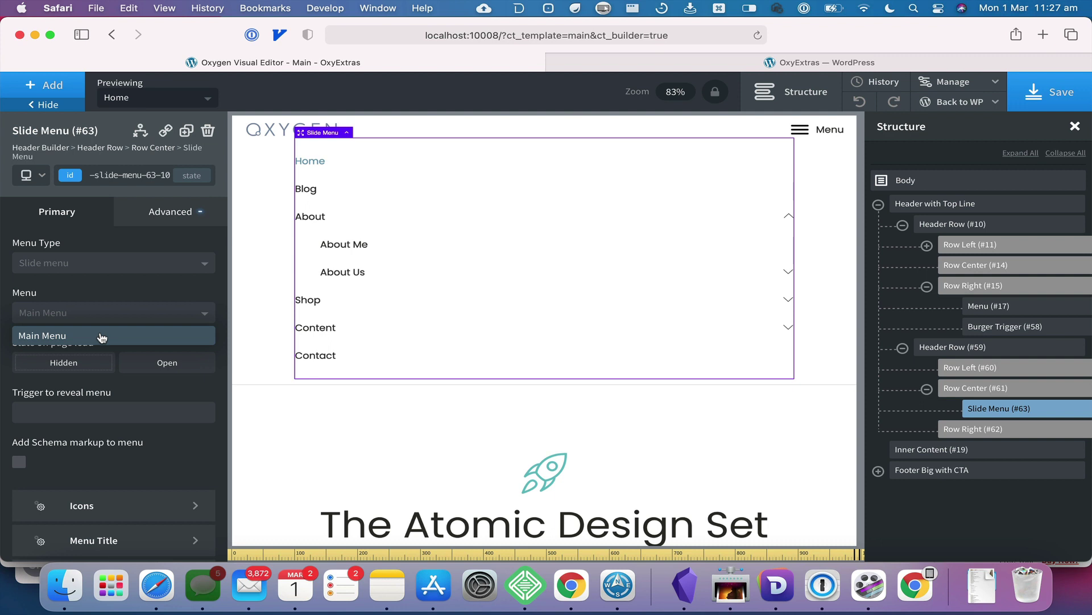
left_click(112, 335)
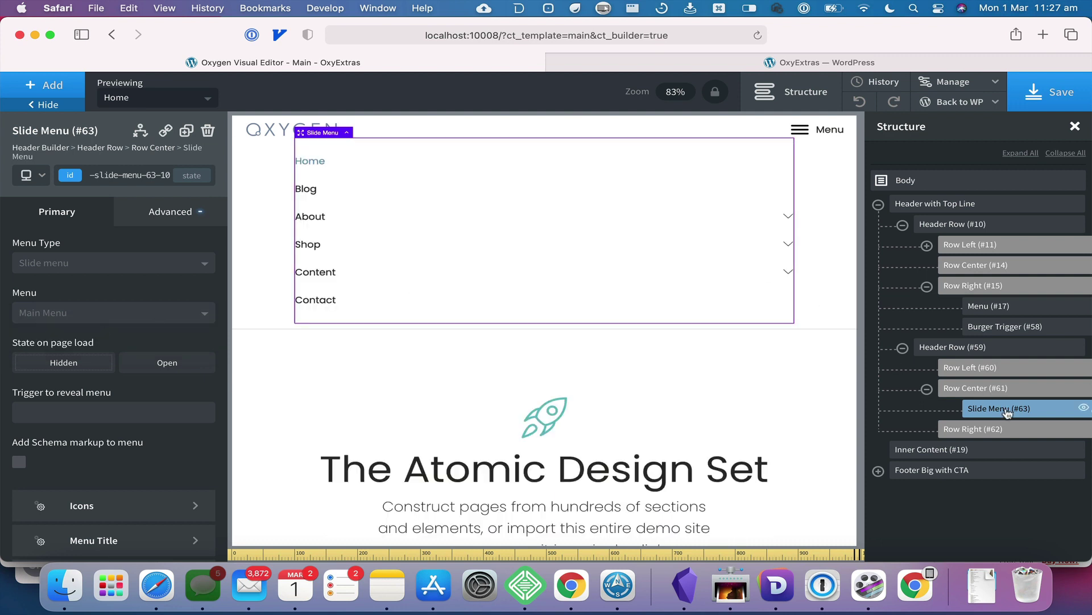
left_click(59, 370)
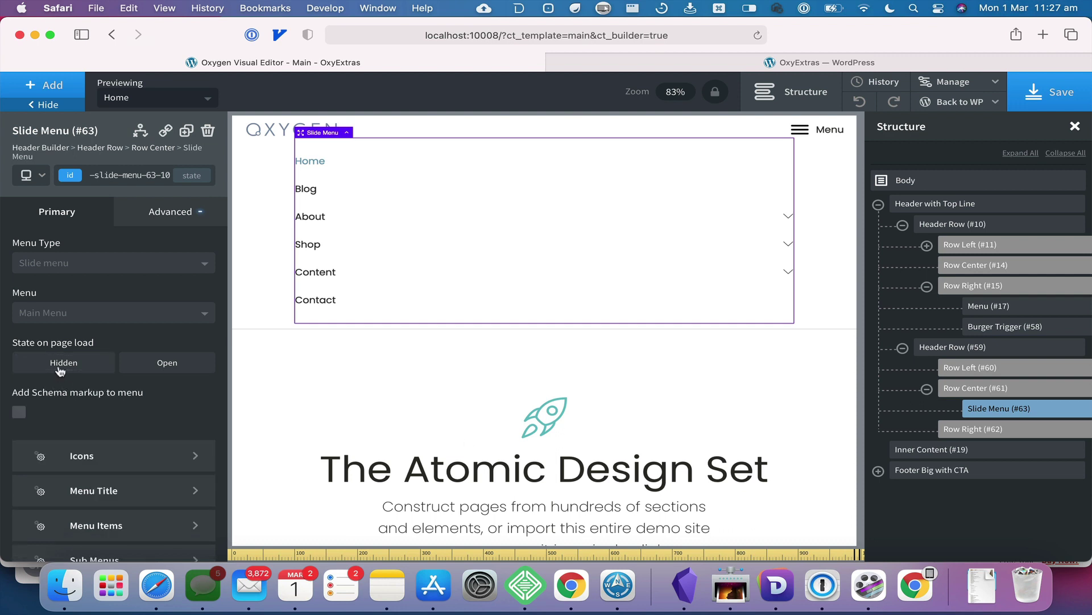
left_click(60, 370)
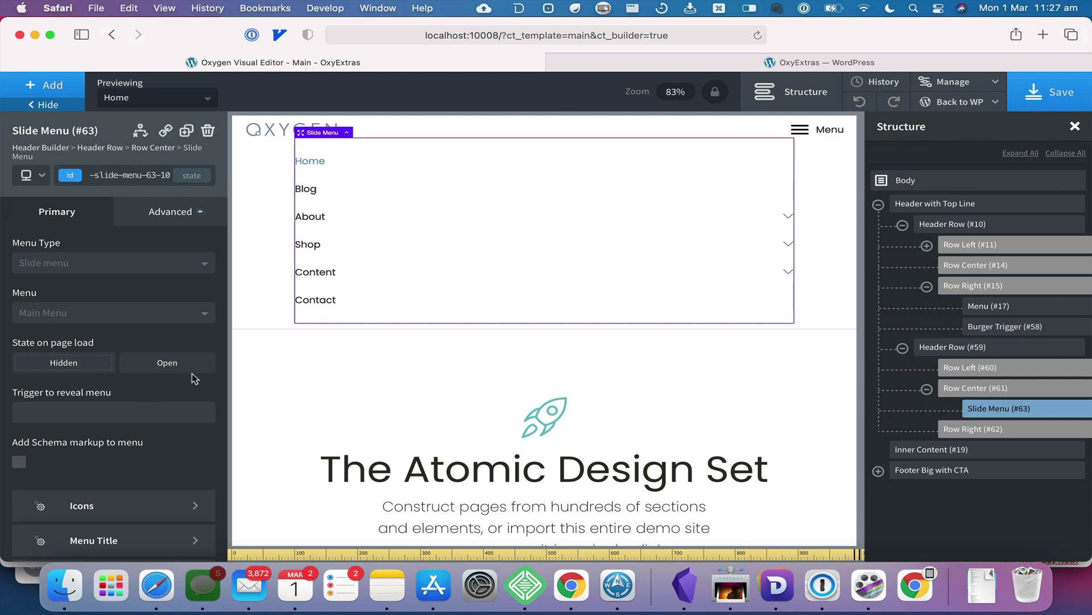
Step: Save the template and reload the Chrome front end in 1120px device mode
left_click(1051, 93)
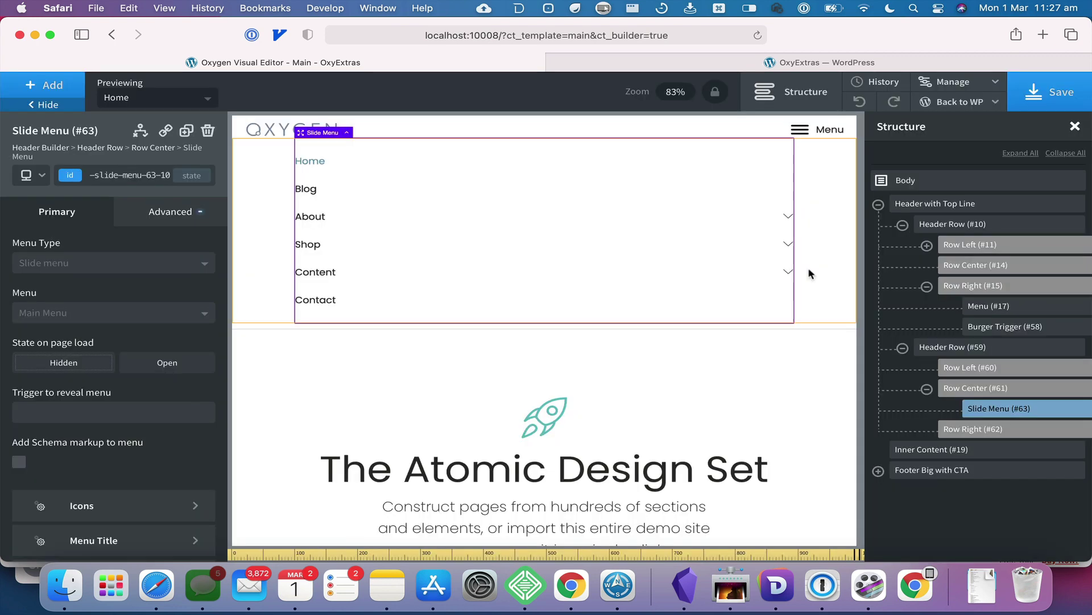
key("super+Tab")
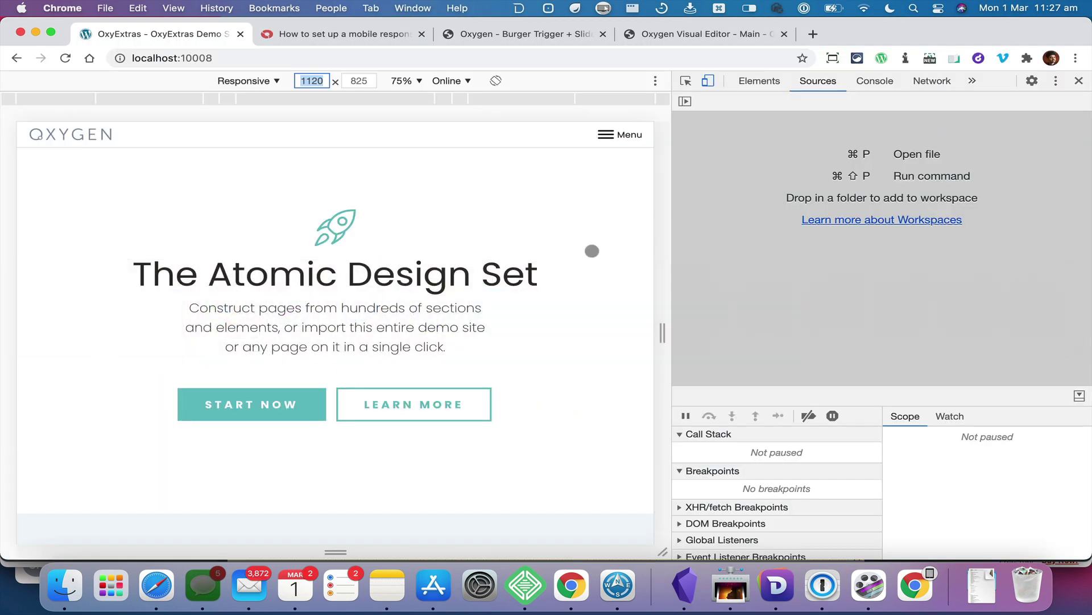
key("super+alt+i")
key("super+r")
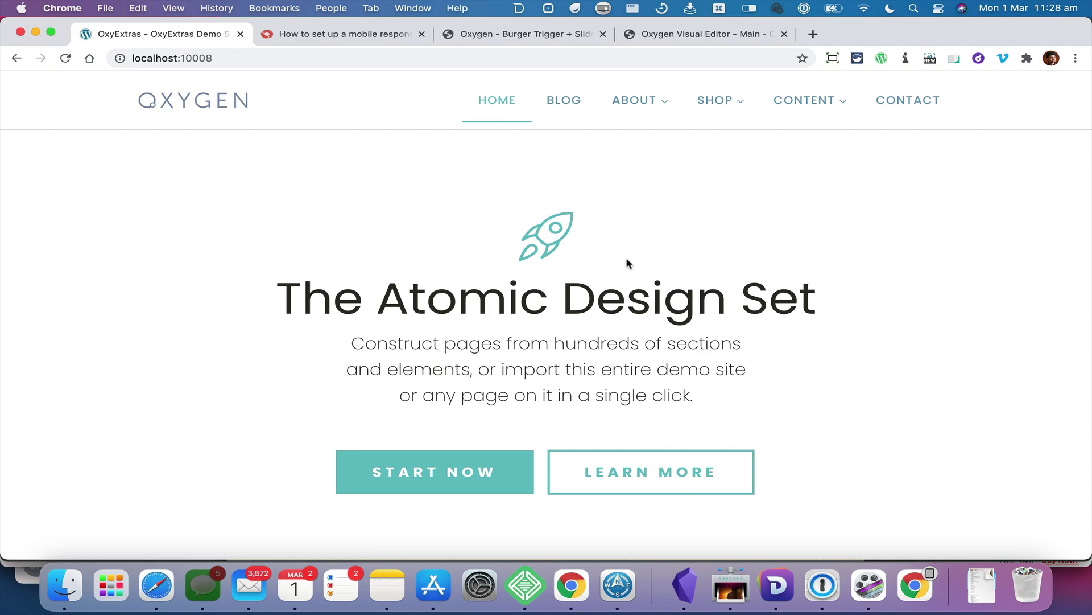
key("super+alt+i")
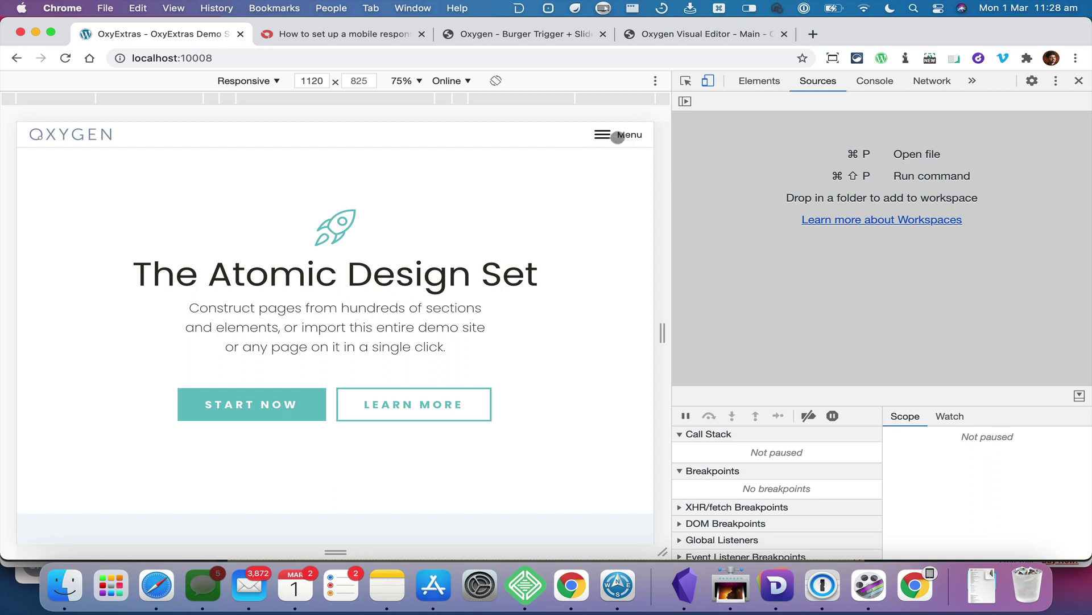
Step: Open the burger's slide menu, toggle the About, Shop and Content submenus, then close it
left_click(618, 138)
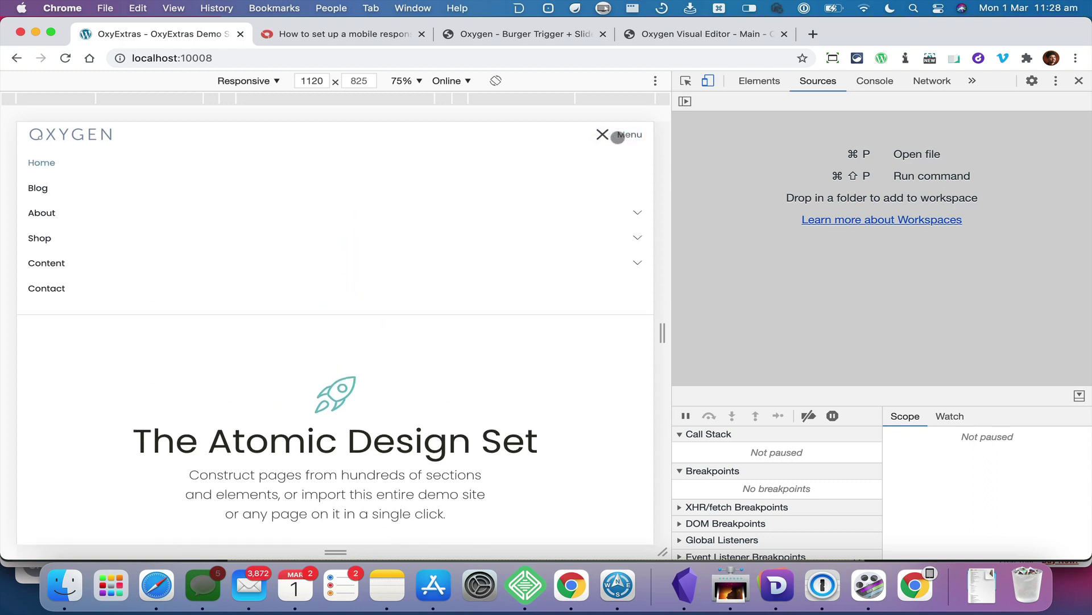
left_click(602, 135)
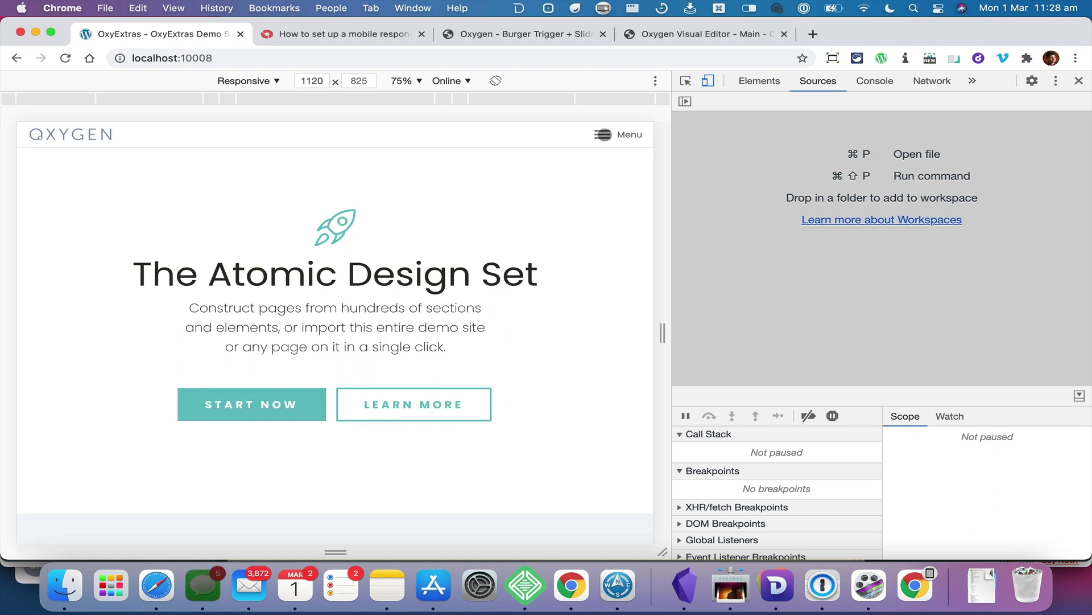
left_click(635, 213)
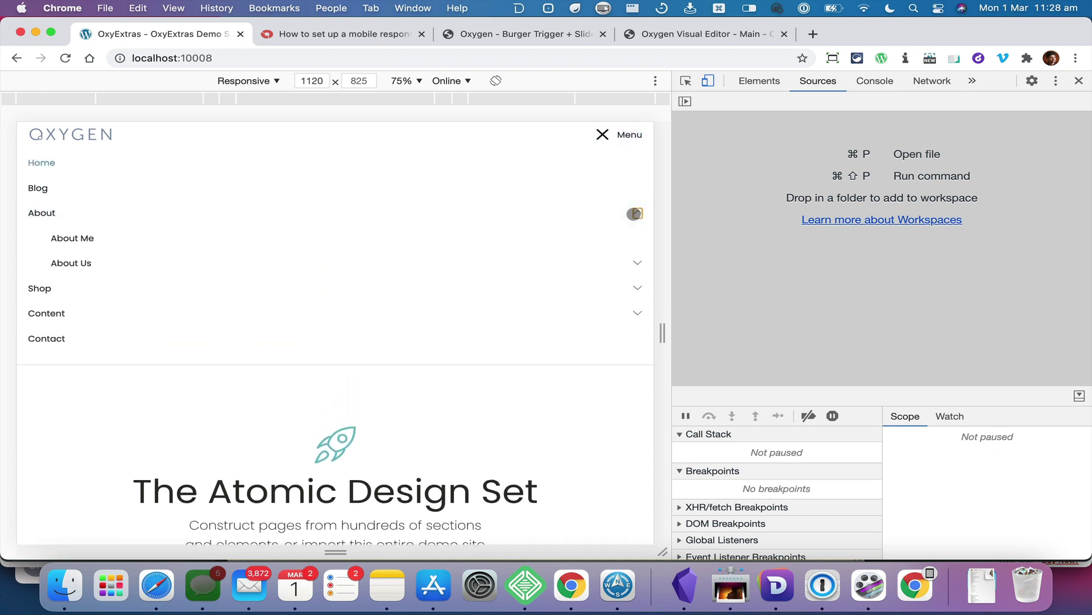
left_click(635, 213)
left_click(635, 237)
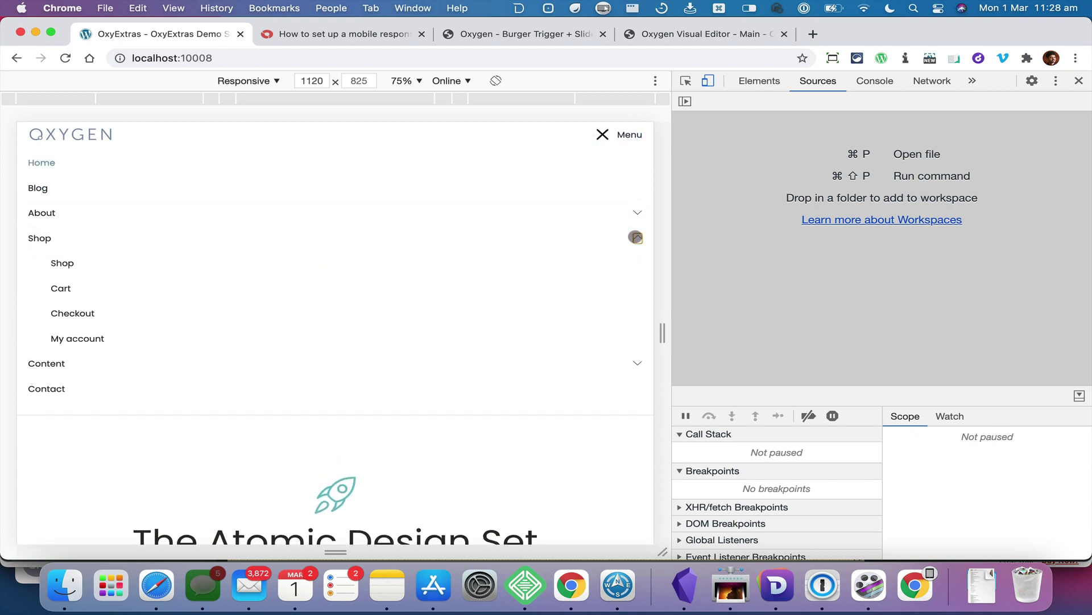
left_click(635, 238)
left_click(637, 263)
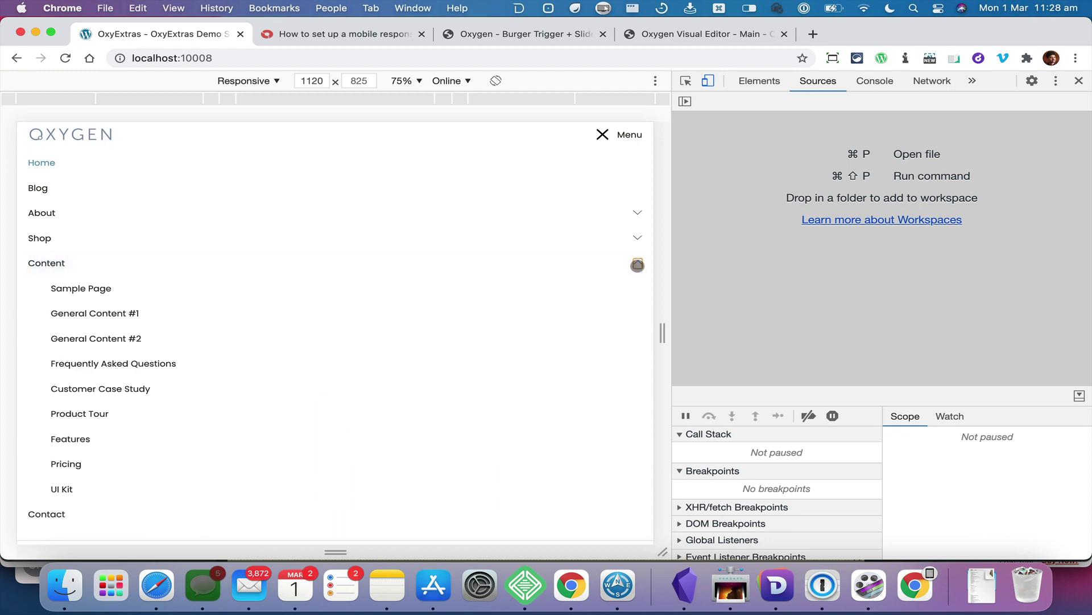
left_click(637, 265)
left_click(619, 134)
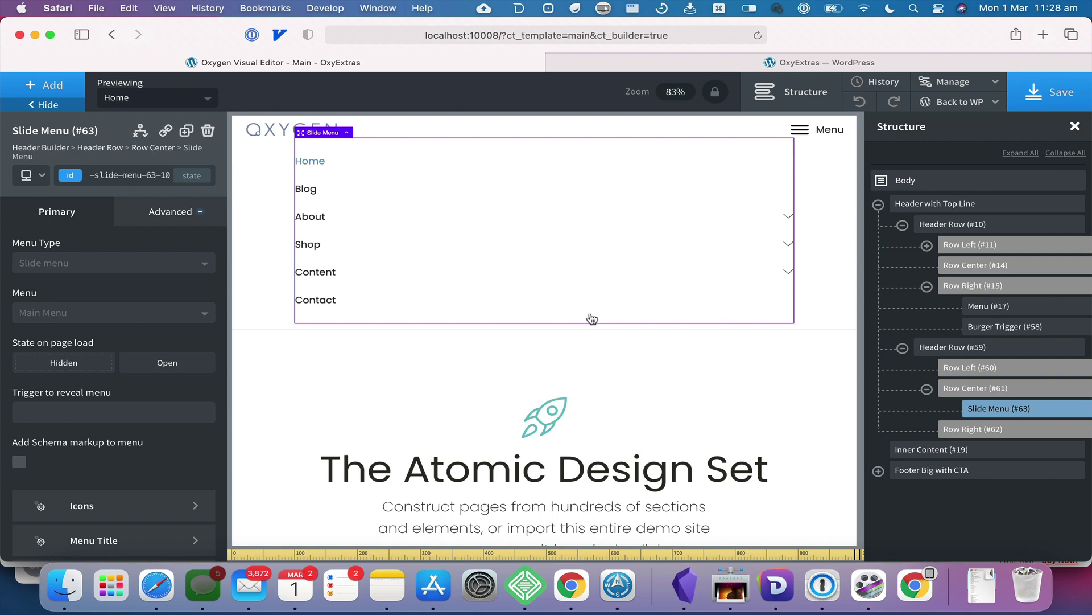
Step: Review the Menu (#17), Burger Trigger (#58) and Slide Menu (#63) settings, then go to OxyExtras settings
left_click(990, 306)
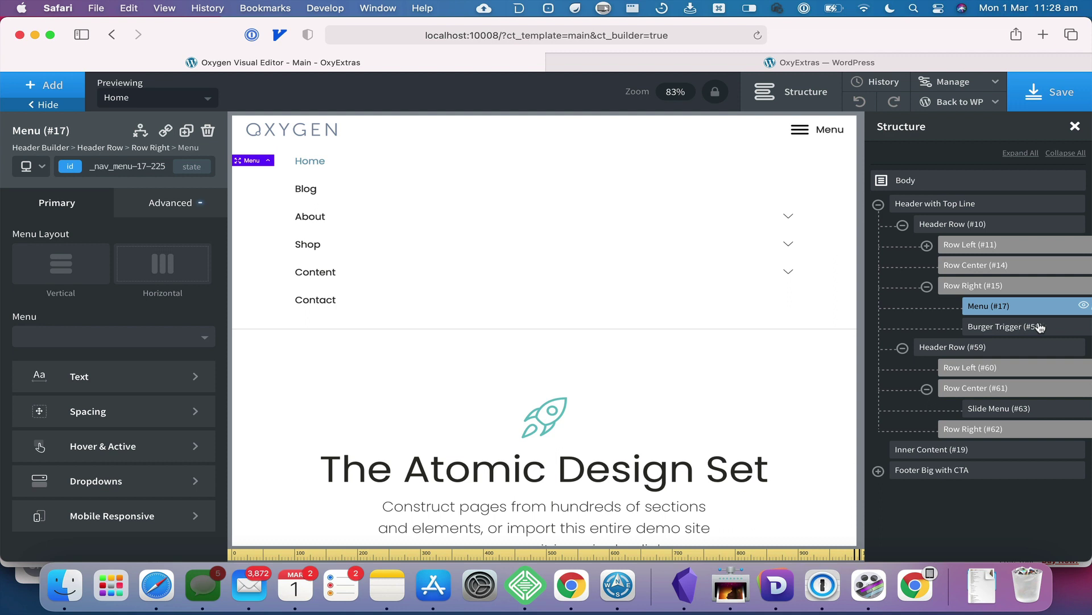
left_click(1013, 328)
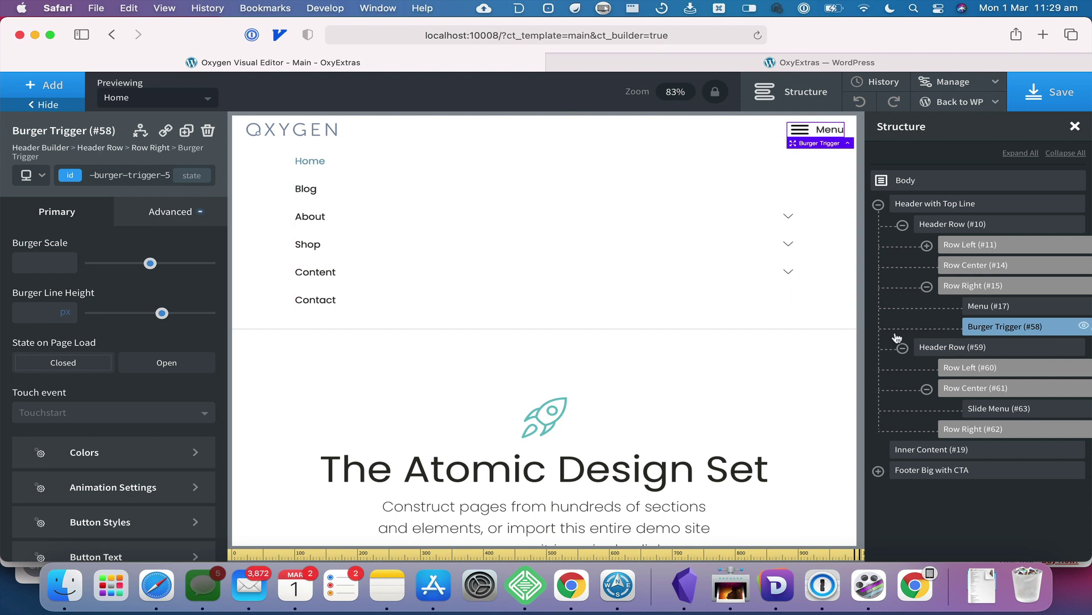
left_click(992, 410)
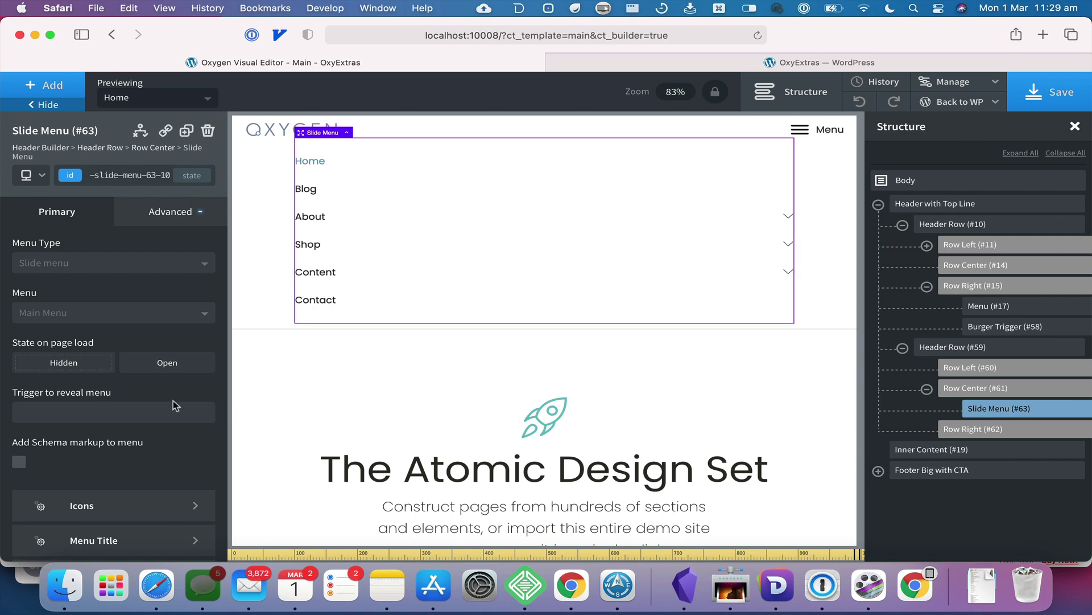
left_click(828, 64)
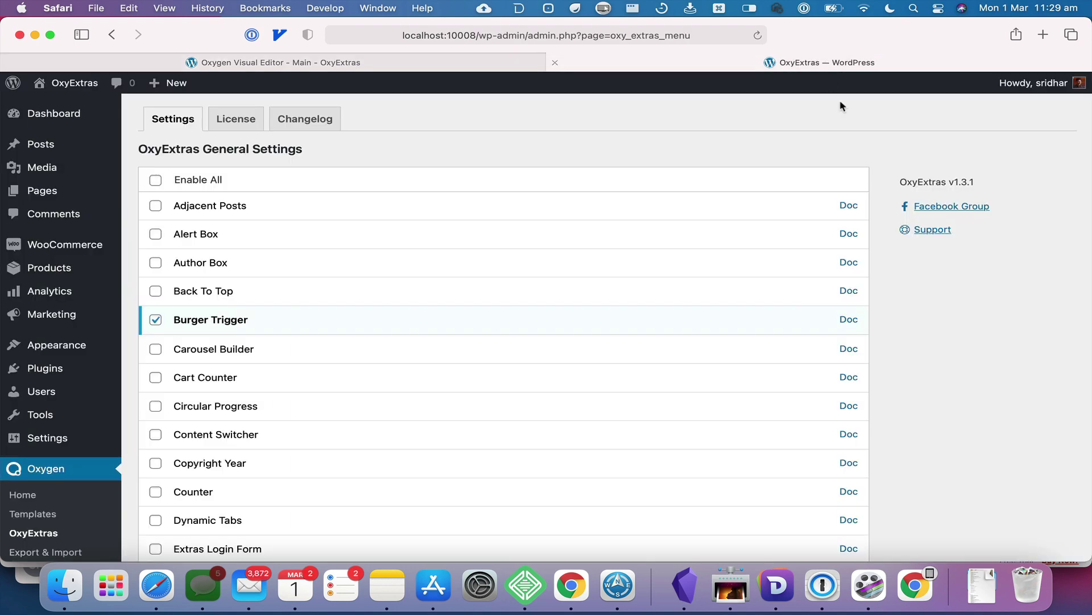